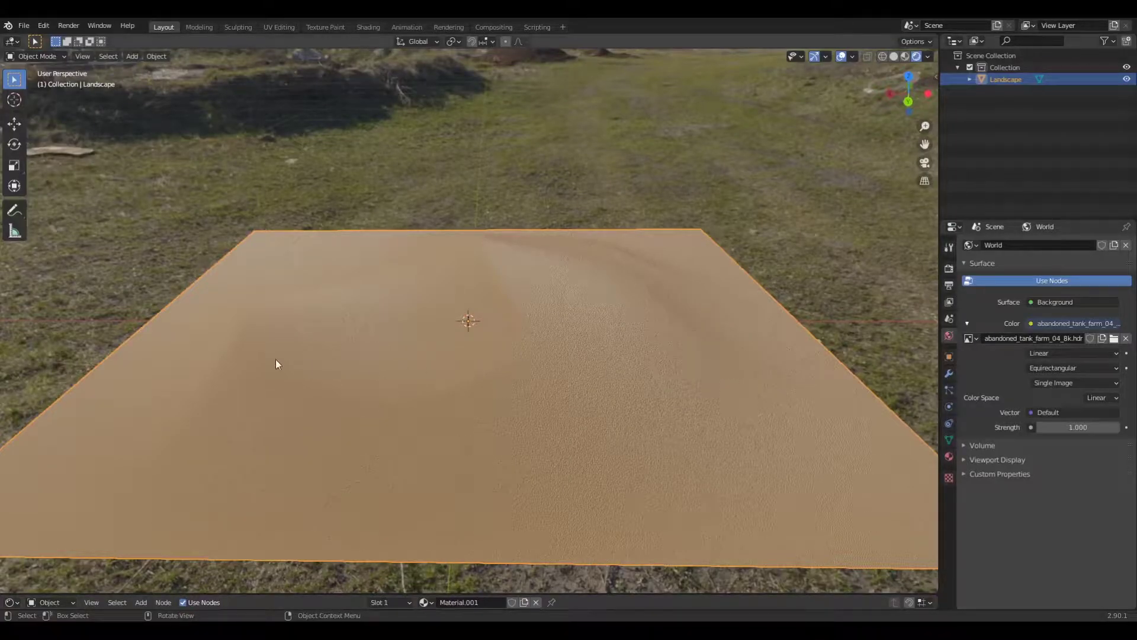
Step: Examine the finished sand landscape in the rendered view and the complete node setup of the SAND material
mouse_move(276, 360)
middle_mouse_down()
mouse_move(299, 373)
mouse_move(474, 390)
mouse_move(609, 338)
mouse_move(605, 308)
mouse_move(540, 363)
mouse_move(543, 315)
mouse_move(532, 320)
mouse_move(528, 299)
mouse_move(497, 300)
mouse_move(496, 288)
middle_mouse_up()
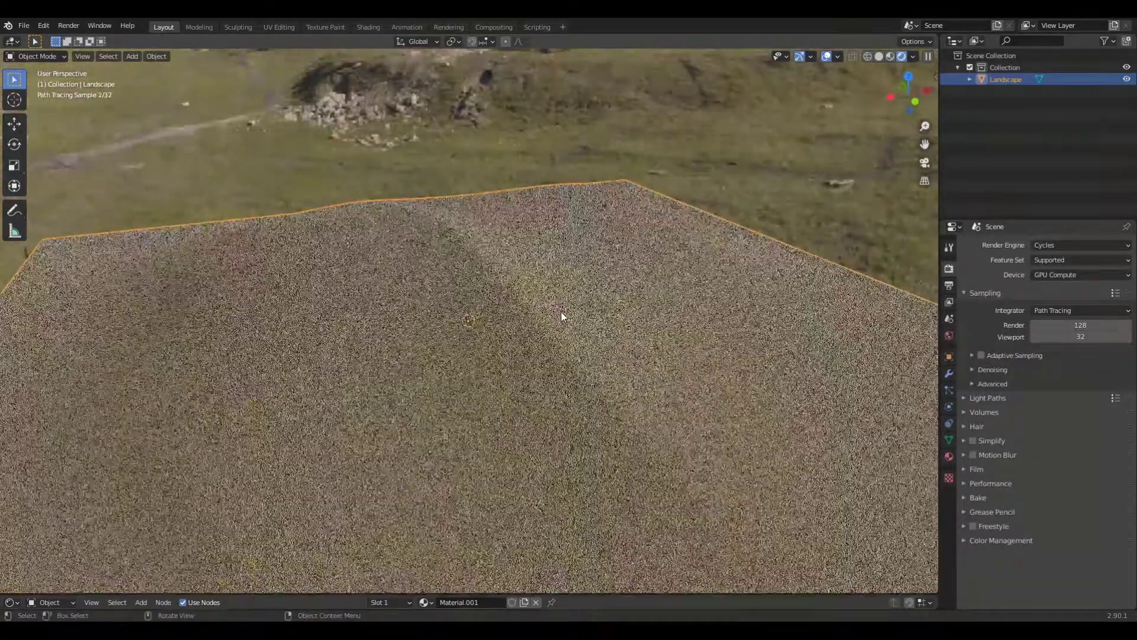
scroll(548, 335, "up", 2)
middle_click_drag(549, 335, 604, 304)
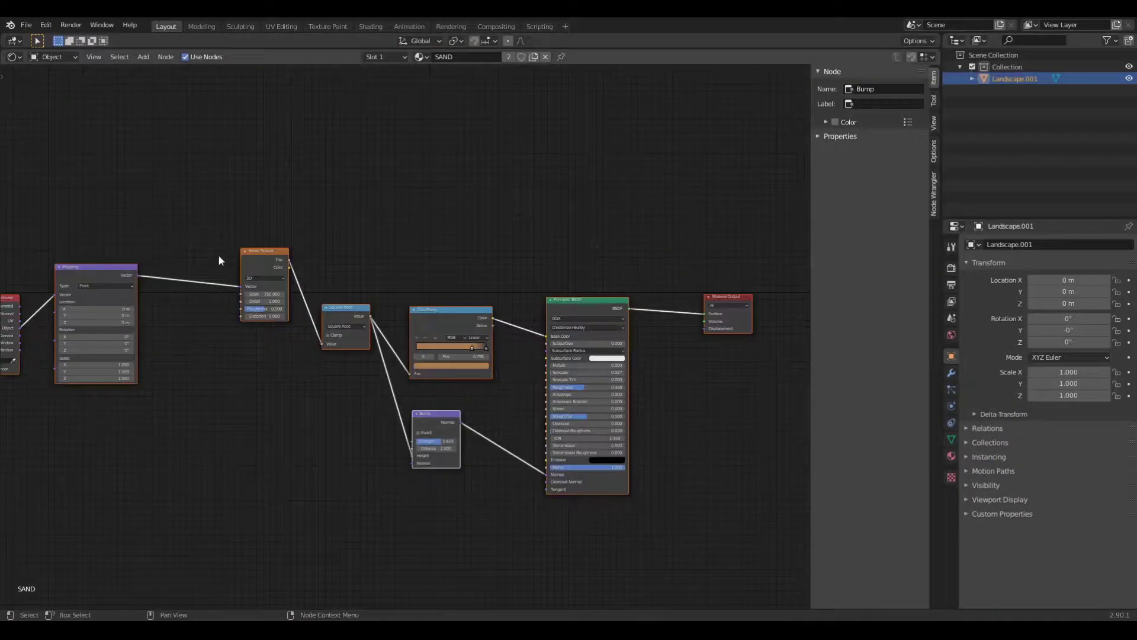
middle_click_drag(227, 290, 267, 276)
scroll(262, 354, "up", 1)
scroll(278, 373, "up", 1)
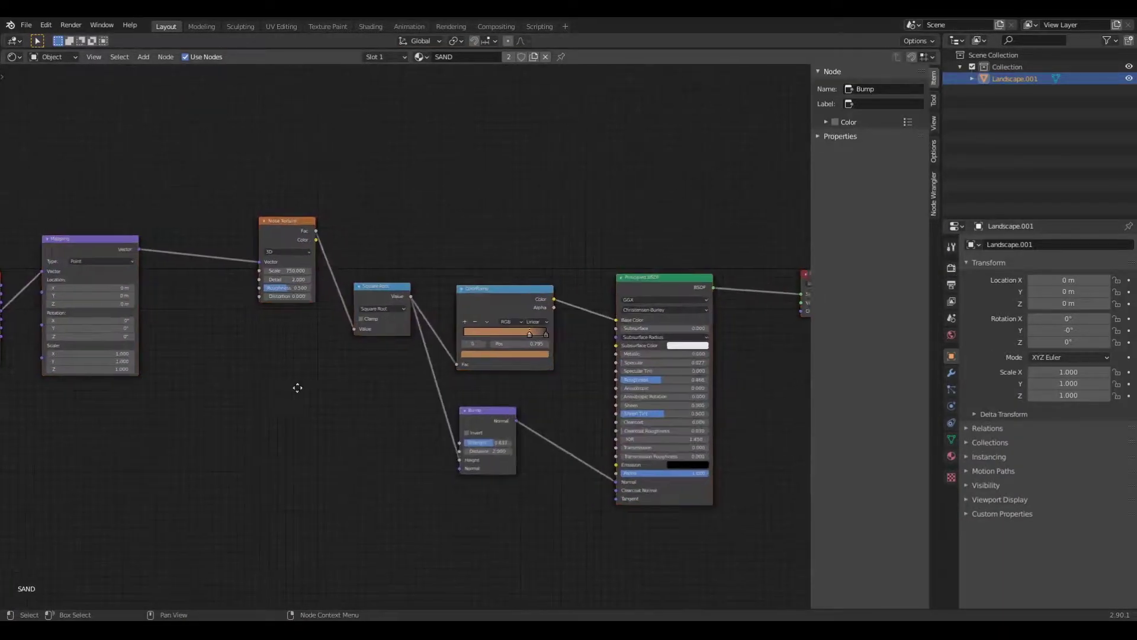
middle_click_drag(297, 388, 72, 379)
scroll(73, 376, "up", 1)
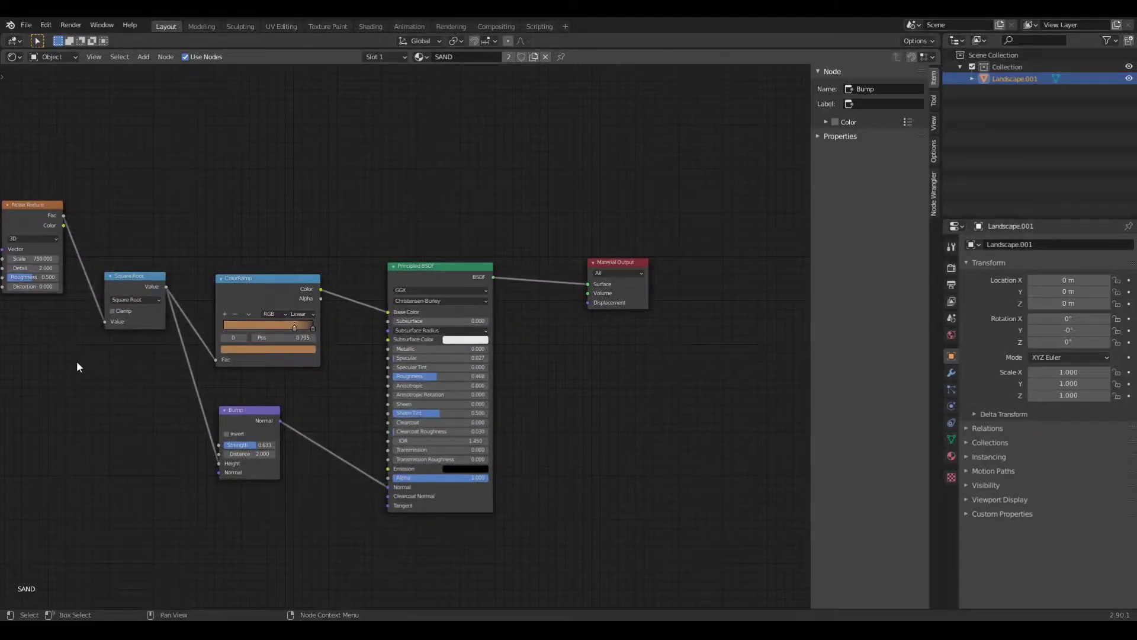
middle_click_drag(63, 357, 497, 362)
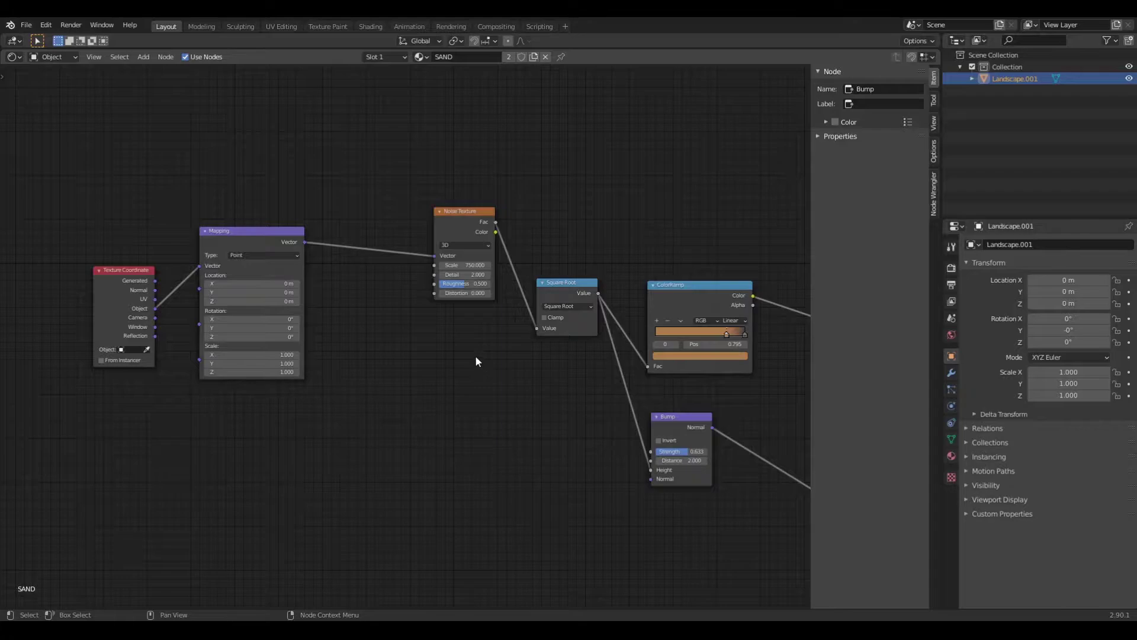
middle_click_drag(459, 355, 375, 351)
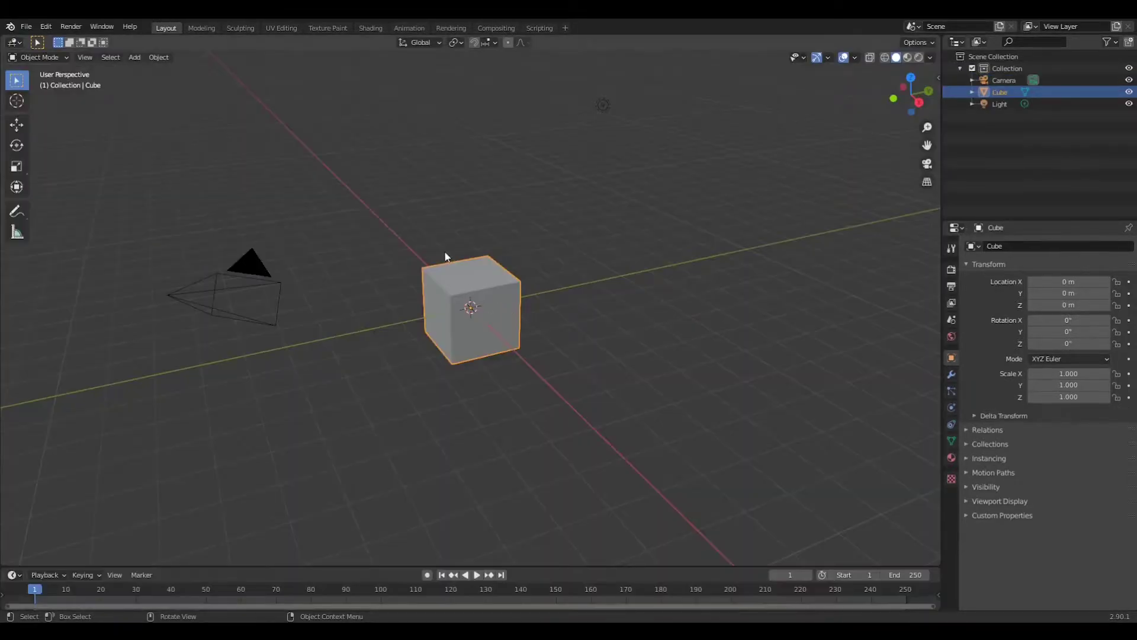
middle_click_drag(448, 257, 498, 264)
scroll(682, 421, "down", 4)
Step: Delete all the default objects and add an Another Noise Tool landscape mesh to the scene
key("a")
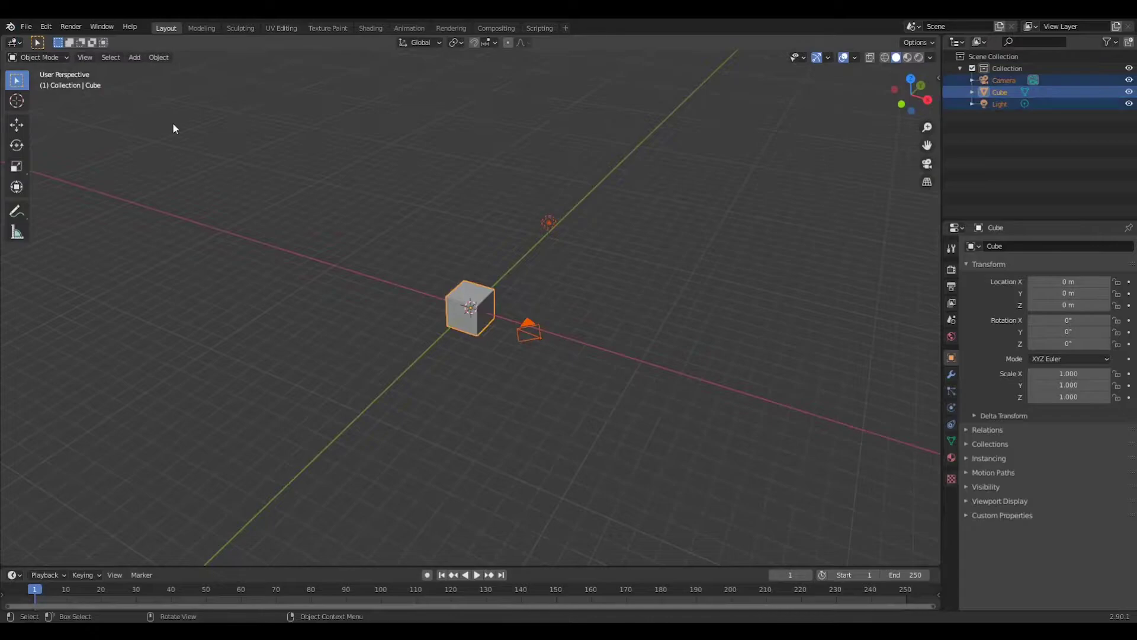
key("Delete")
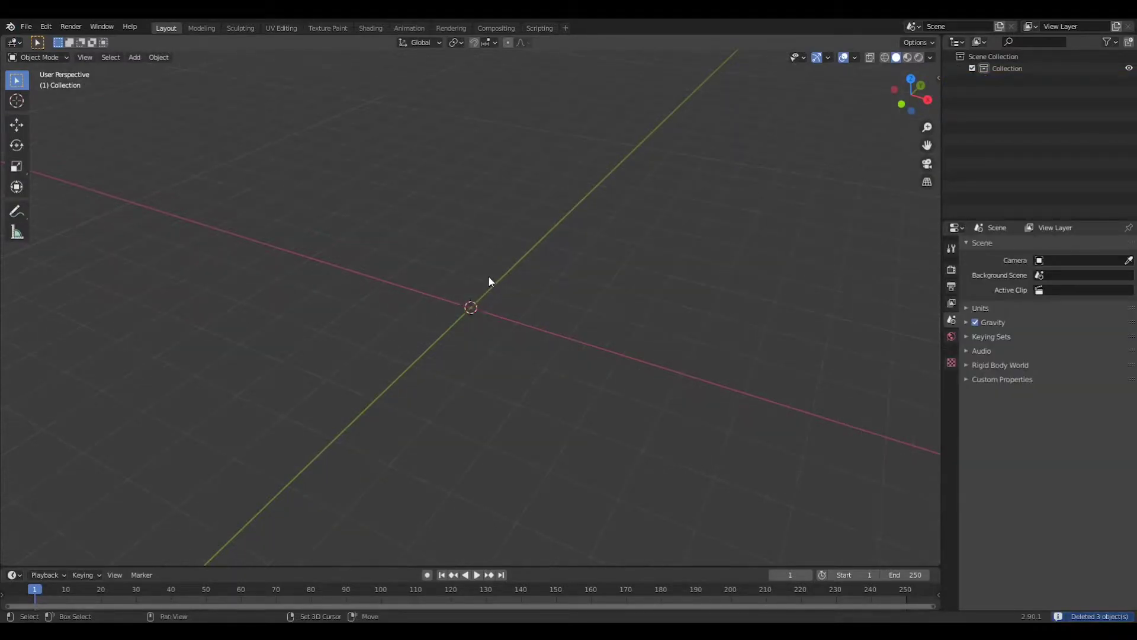
key("shift+a")
mouse_move(488, 276)
left_click(550, 404)
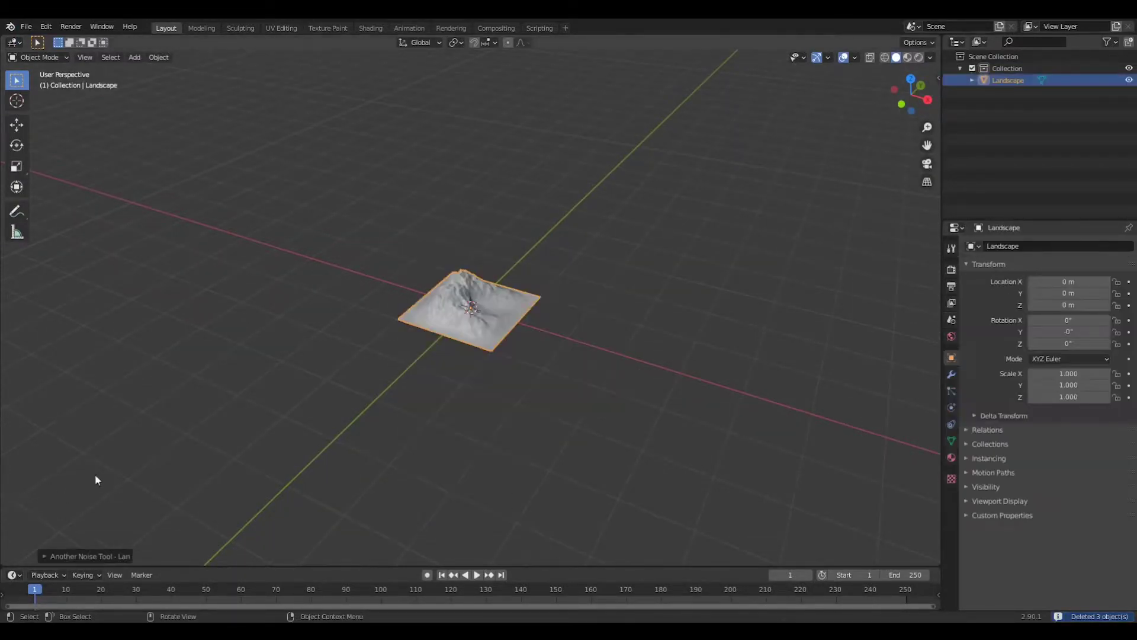
scroll(451, 296, "up", 7)
middle_click_drag(451, 296, 380, 301)
Step: Apply the operator preset with hard Turbulence noise to the landscape and set its Random Seed to 14
left_click(53, 556)
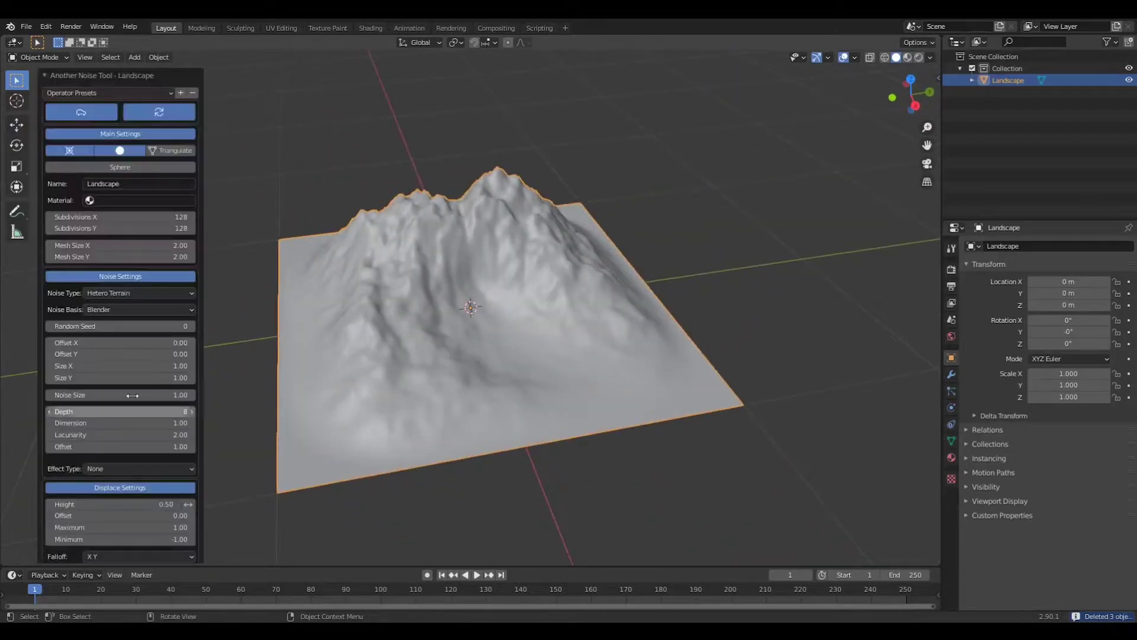
left_click(116, 93)
left_click(105, 240)
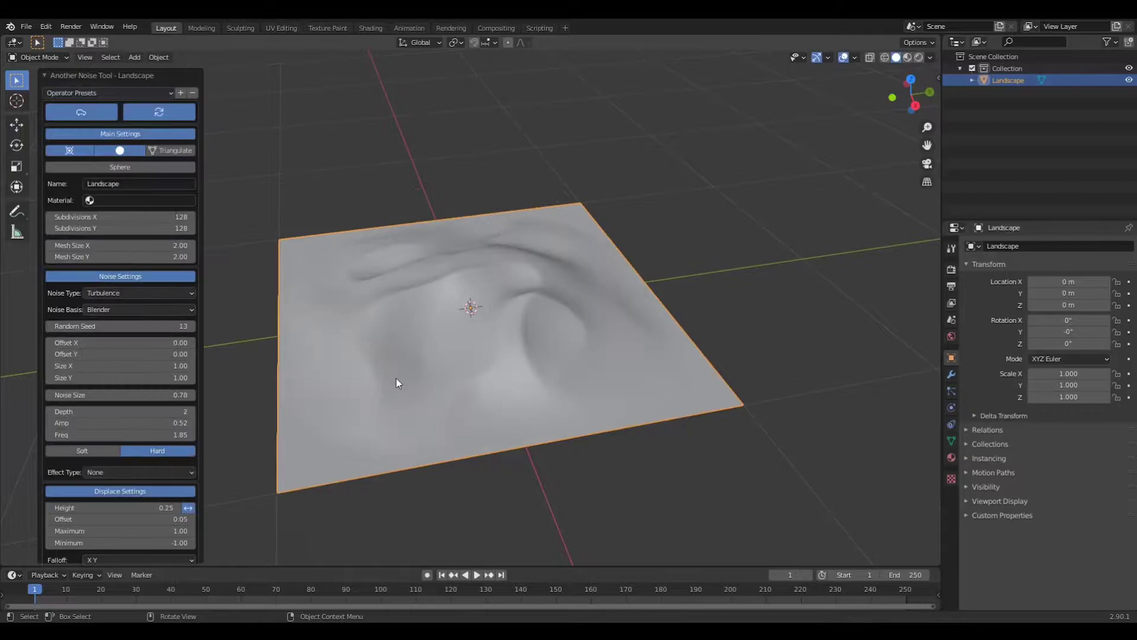
middle_click_drag(397, 379, 521, 365)
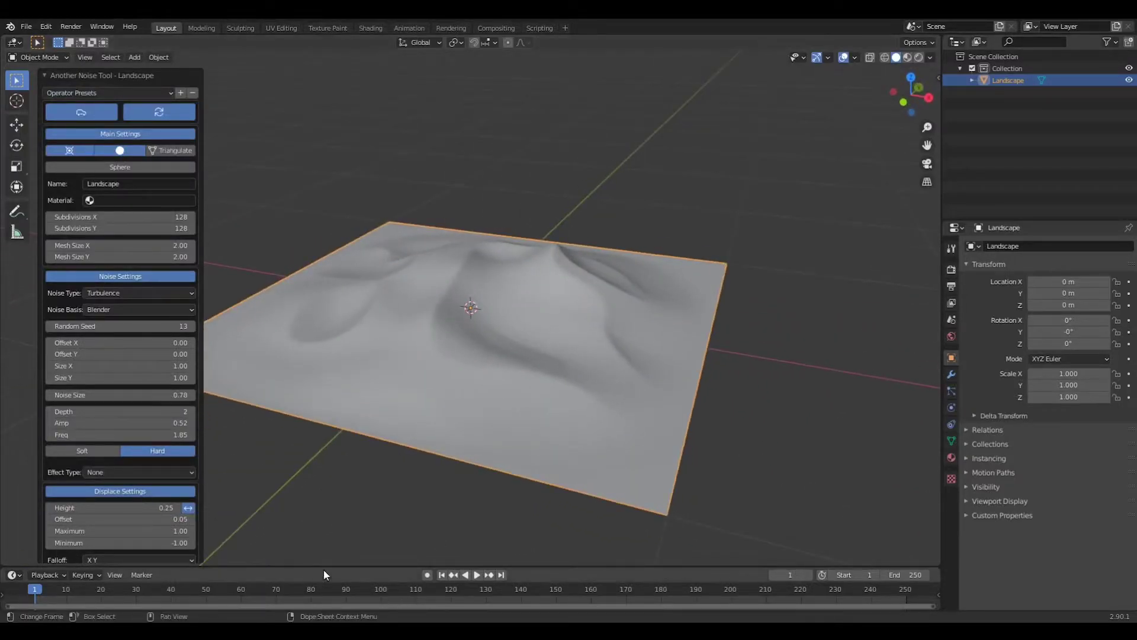
left_click(191, 326)
middle_click_drag(464, 378, 598, 379)
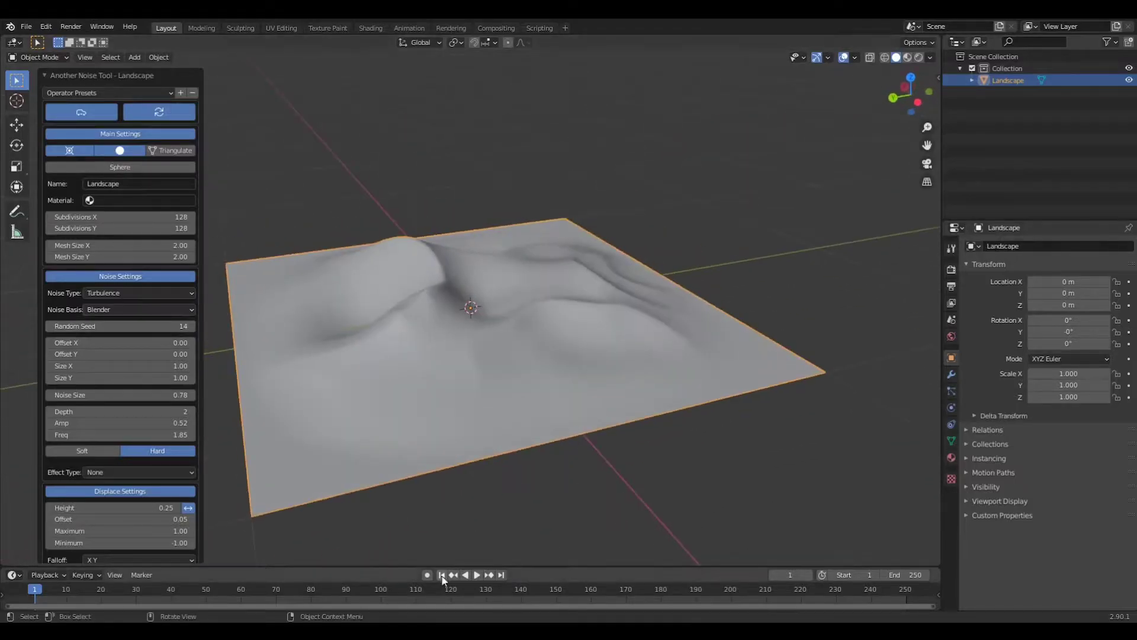
Step: Turn the timeline area into an enlarged Shader Editor and create a new material for the landscape
left_click_drag(407, 565, 407, 361)
left_click(14, 369)
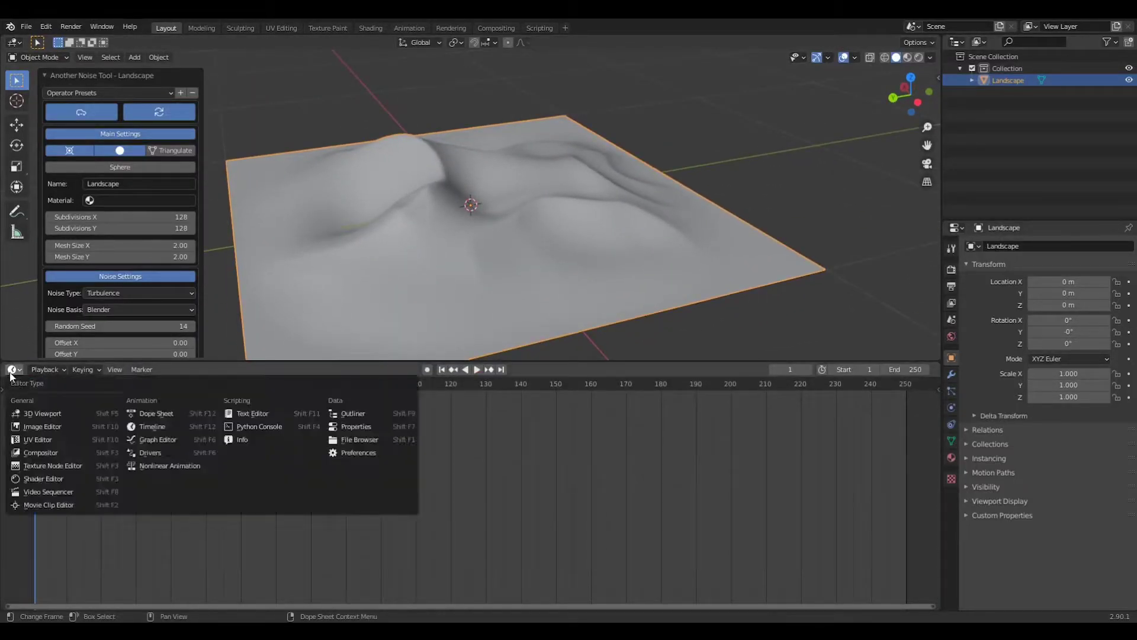
left_click(31, 478)
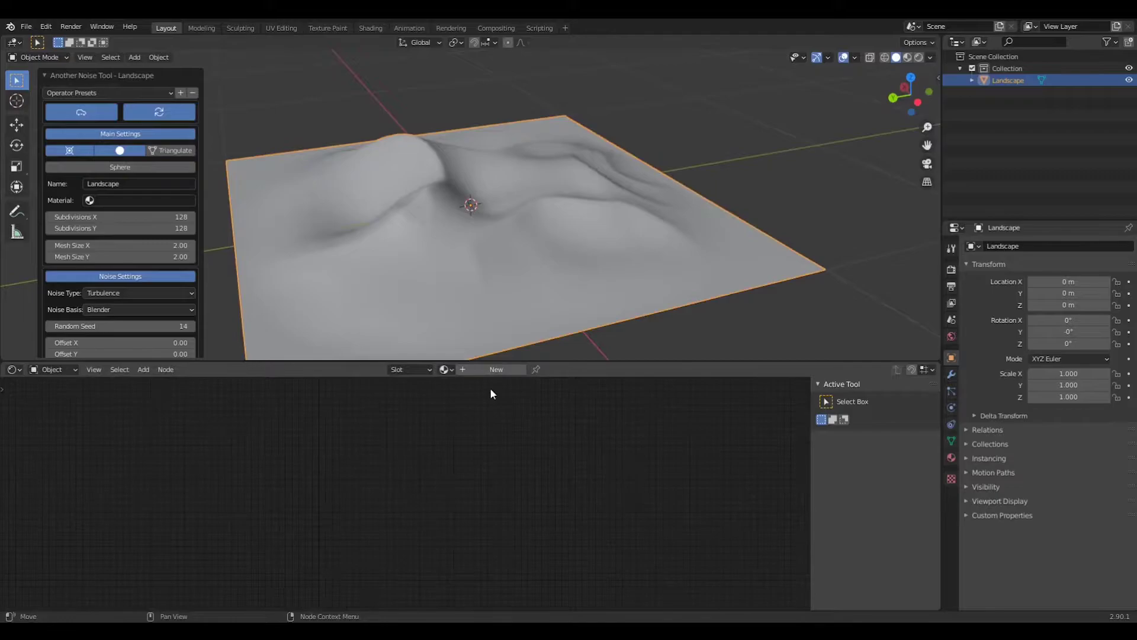
left_click(487, 369)
left_click_drag(487, 361, 487, 208)
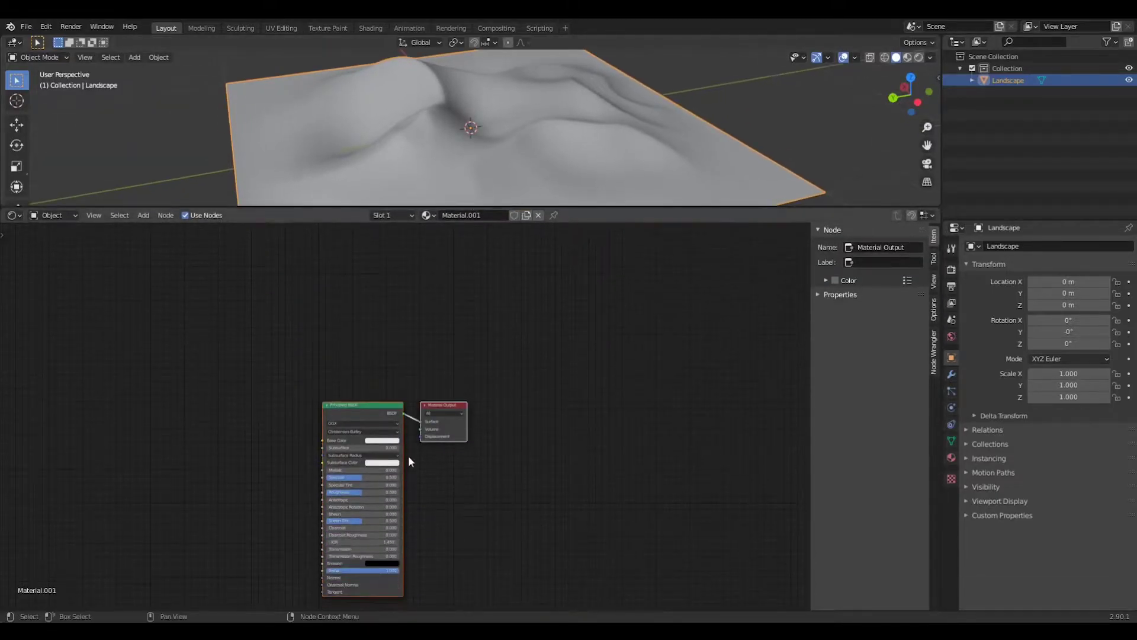
Step: Add a ColorRamp node and connect its Color output to the Principled BSDF's Base Color
middle_click_drag(408, 457, 511, 398)
scroll(244, 395, "up", 8)
middle_click_drag(247, 397, 284, 376)
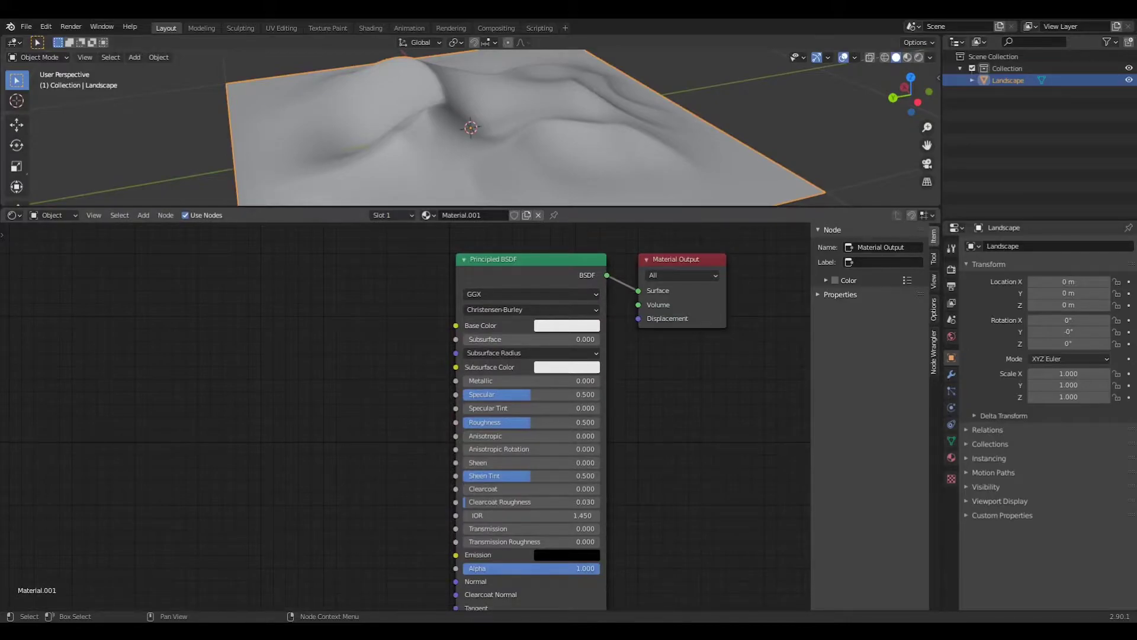
middle_click_drag(218, 394, 257, 351)
key("shift+a")
type("colo")
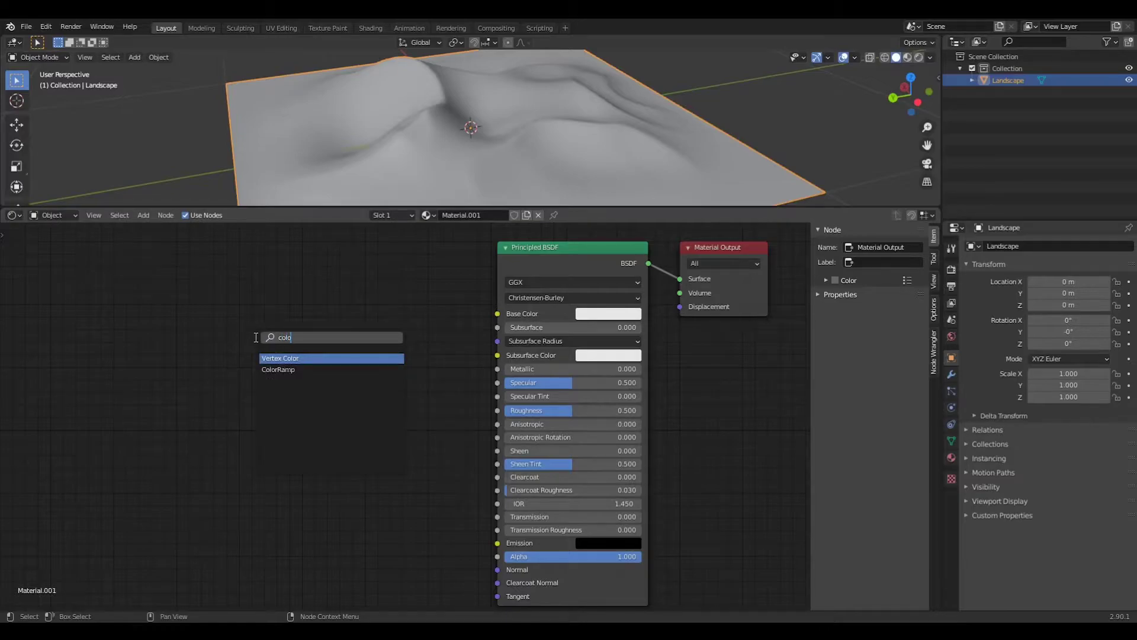
left_click(278, 369)
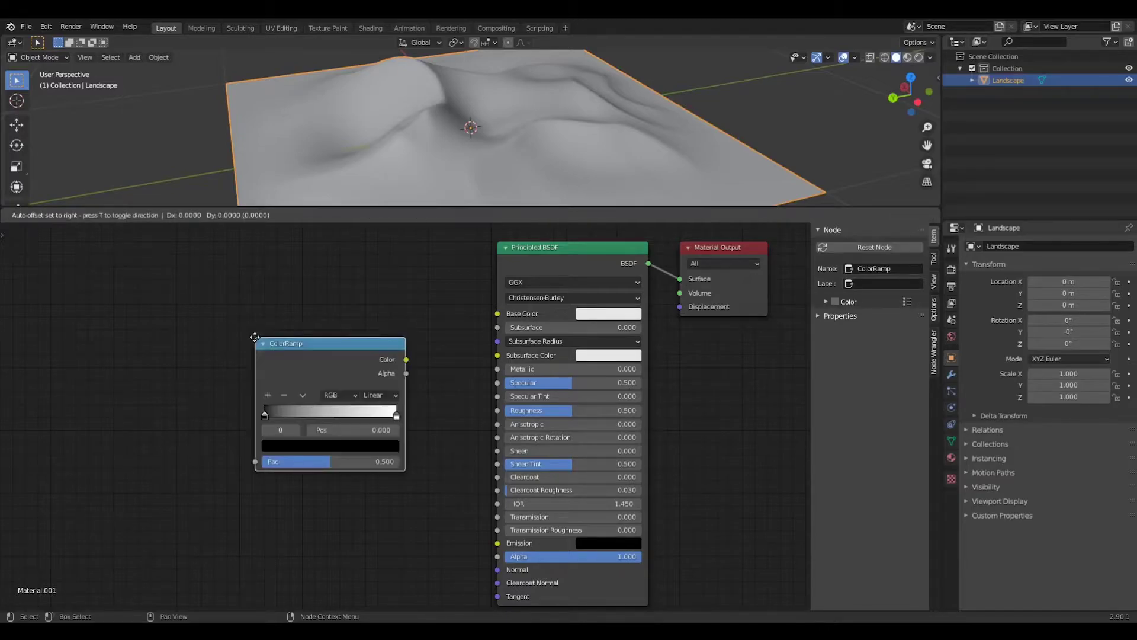
left_click(385, 300)
left_click_drag(426, 319, 497, 314)
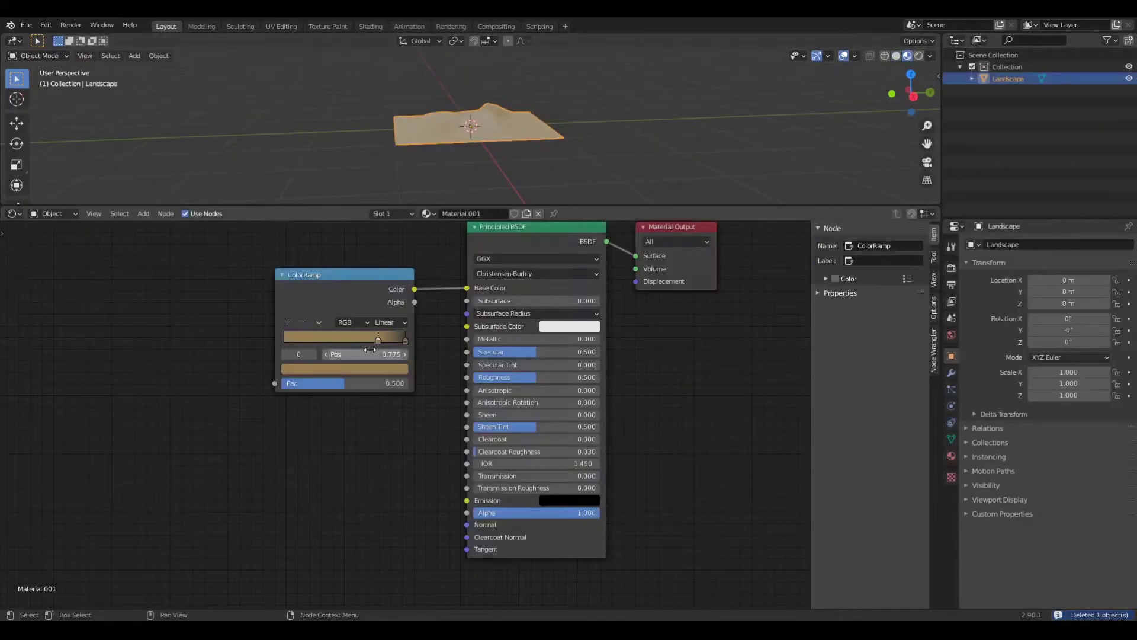
Step: Set the colour of the ColorRamp's stop 0 to hex AB7C4E and nudge the node closer to the Principled BSDF
left_click(356, 368)
left_click(354, 317)
key("Return")
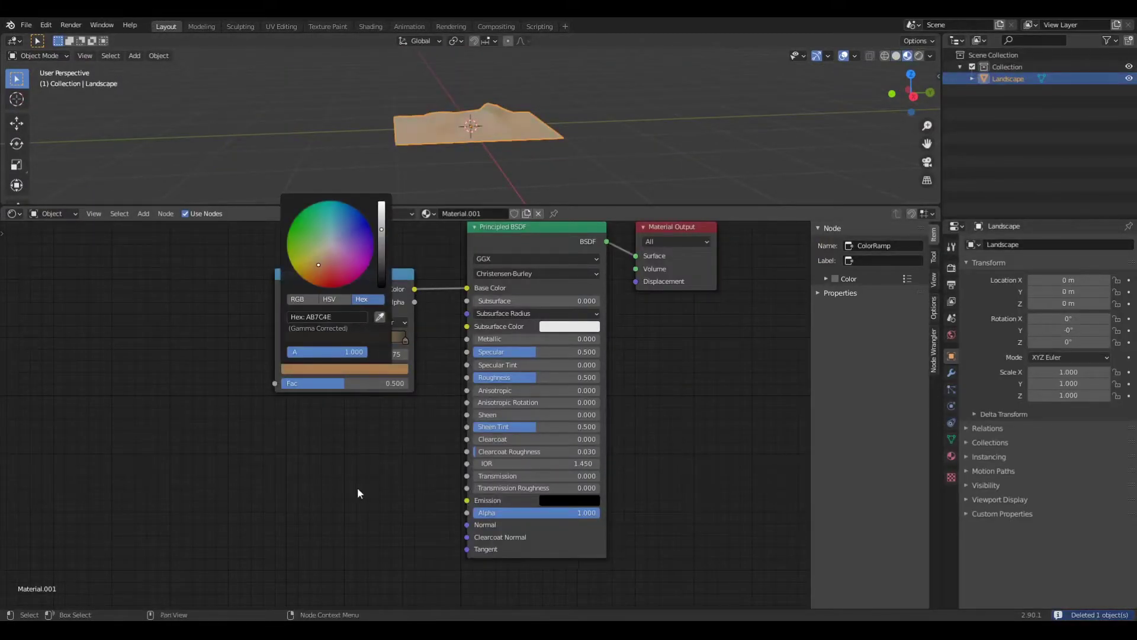
scroll(495, 94, "up", 6)
middle_click_drag(495, 94, 651, 115)
scroll(652, 115, "down", 1)
left_click_drag(325, 275, 335, 270)
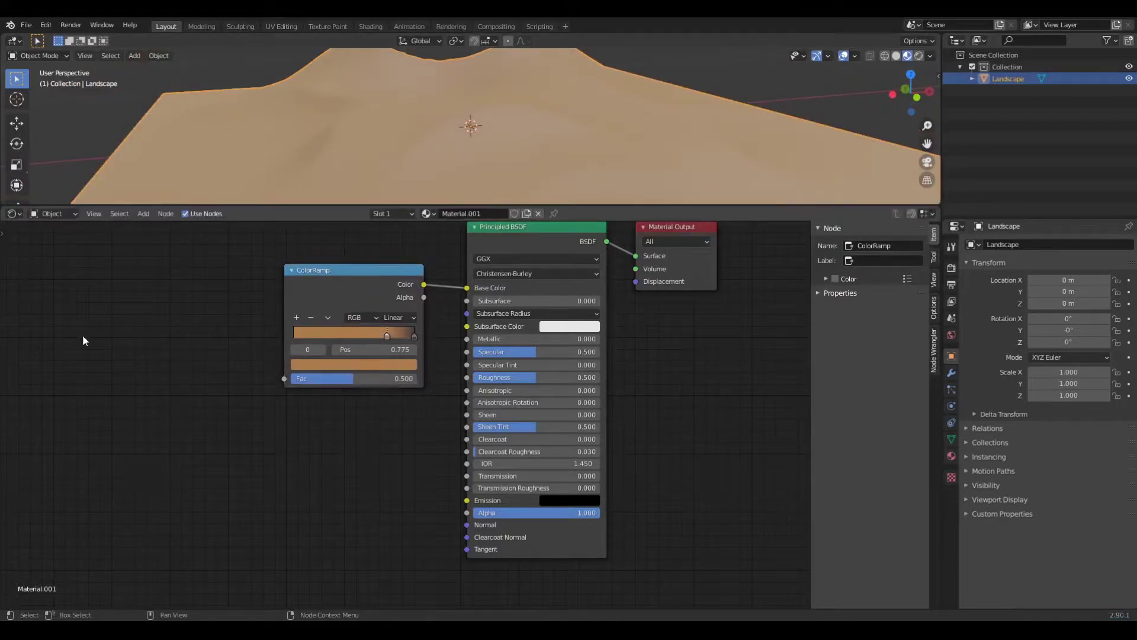
Step: Add an Add math node before the ColorRamp and connect its Value output to the ramp's Fac
middle_click_drag(83, 337, 216, 350)
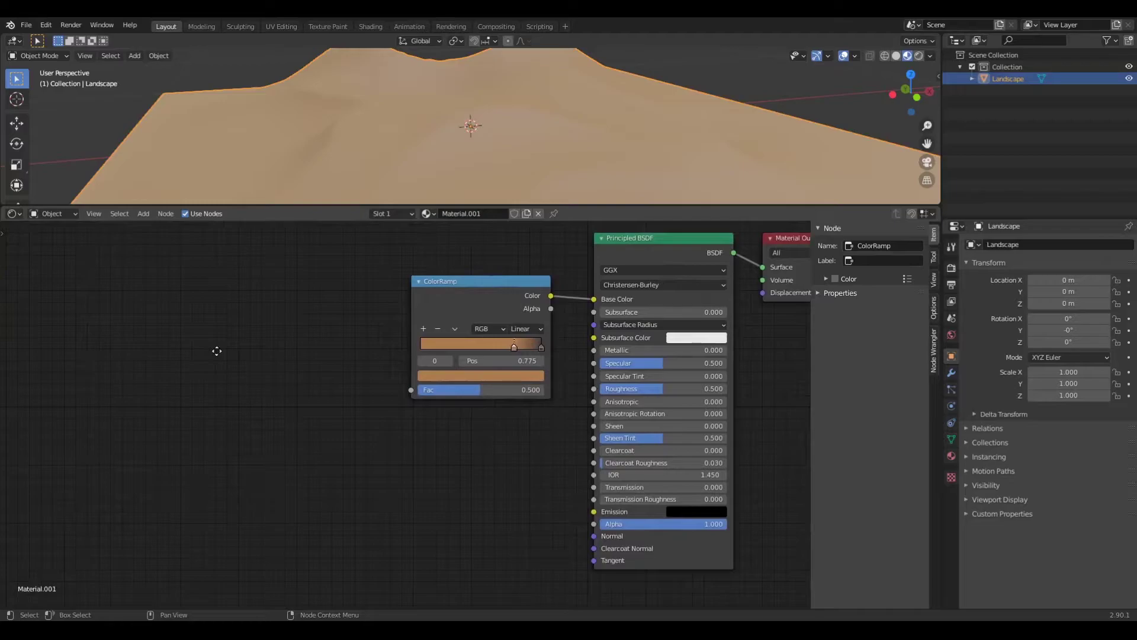
middle_click_drag(217, 351, 355, 347)
scroll(332, 324, "down", 2)
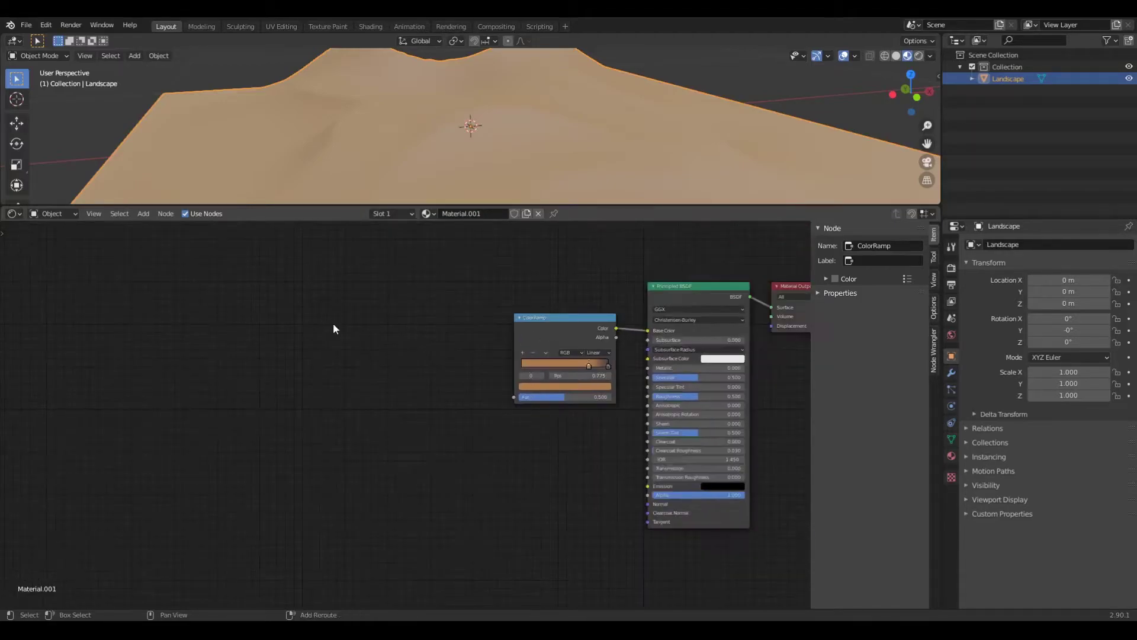
key("shift+a")
type("add")
key("Return")
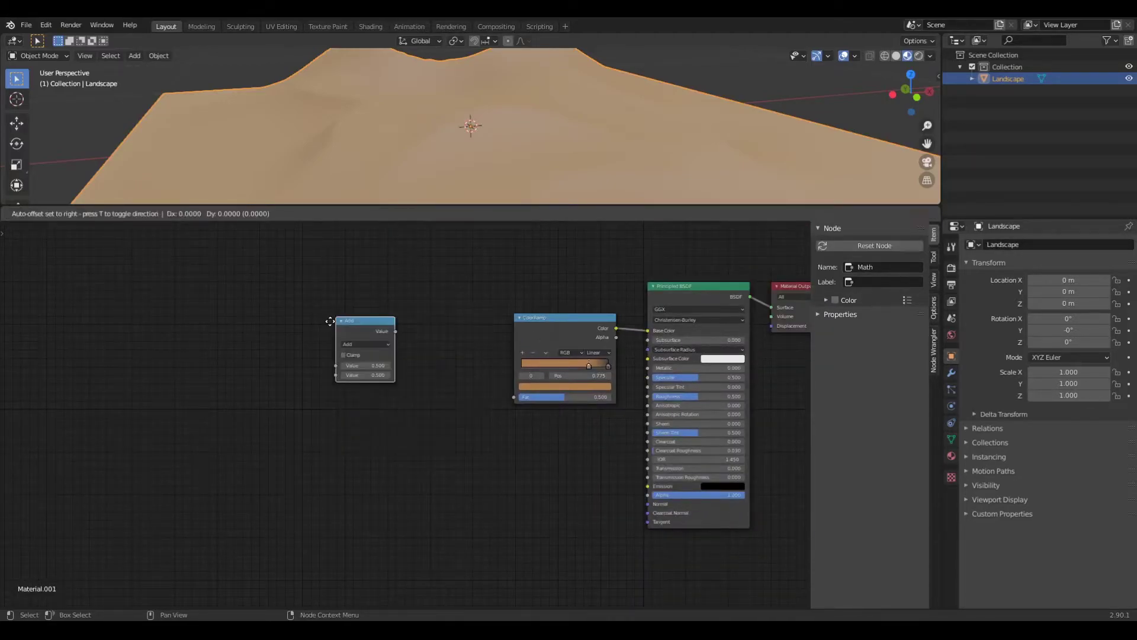
left_click(376, 318)
left_click_drag(441, 328, 514, 397)
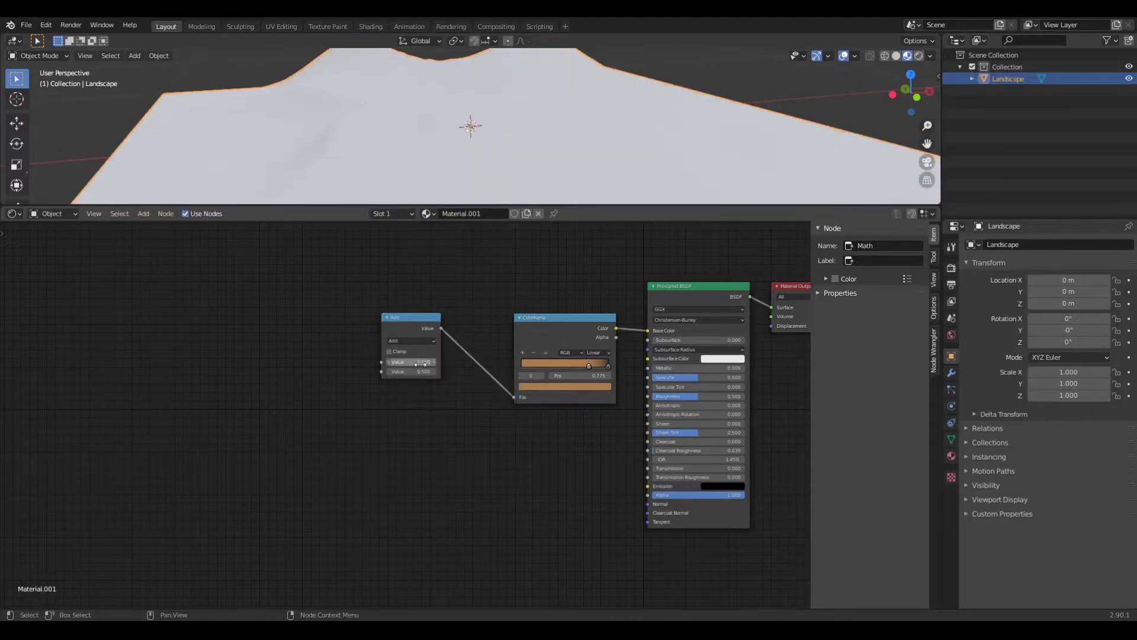
Step: Change the math node's operation to Square Root
middle_click_drag(478, 410, 410, 443)
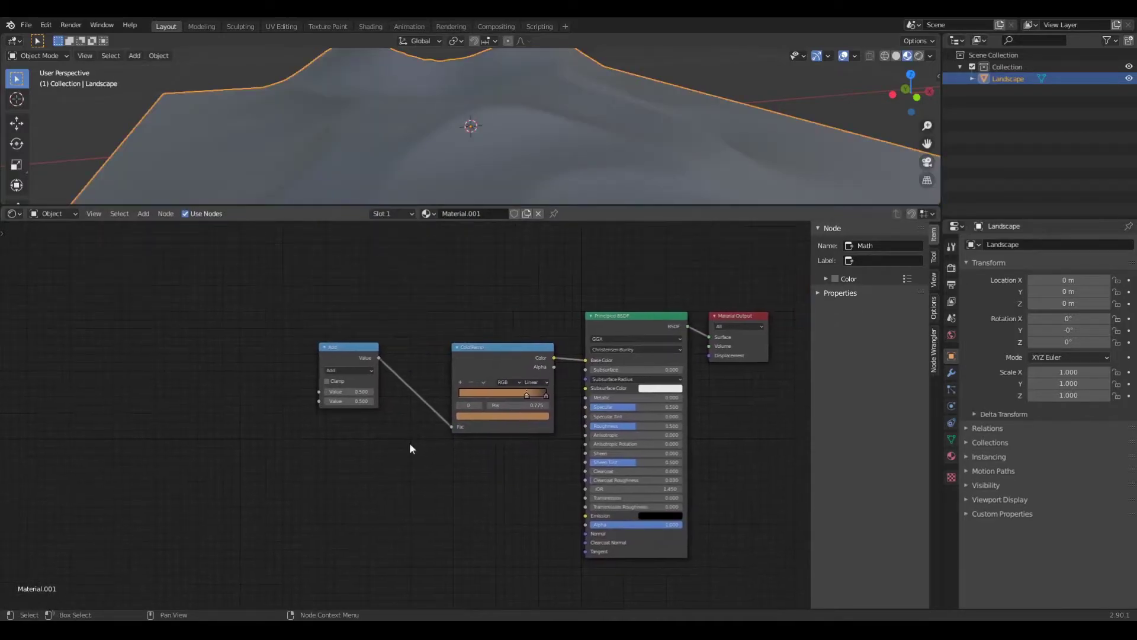
scroll(382, 411, "up", 2)
left_click(323, 365)
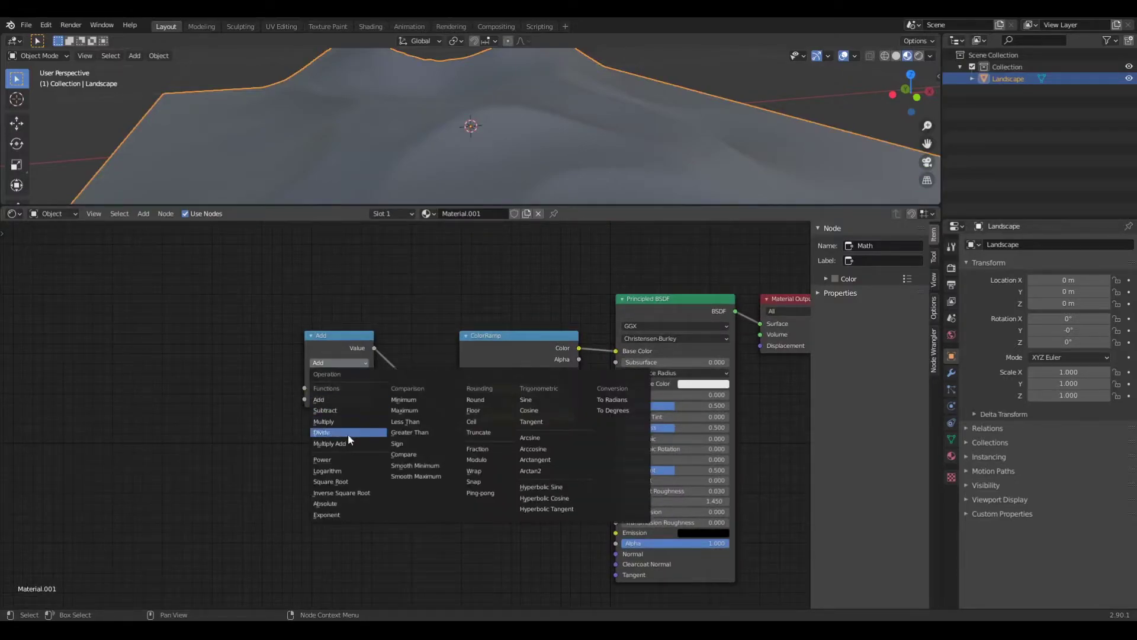
left_click(349, 482)
Step: Add a Noise Texture node and connect its Fac output to the Square Root node's Value input
middle_click_drag(186, 341, 458, 365)
key("shift+a")
left_click(384, 334)
type("noise")
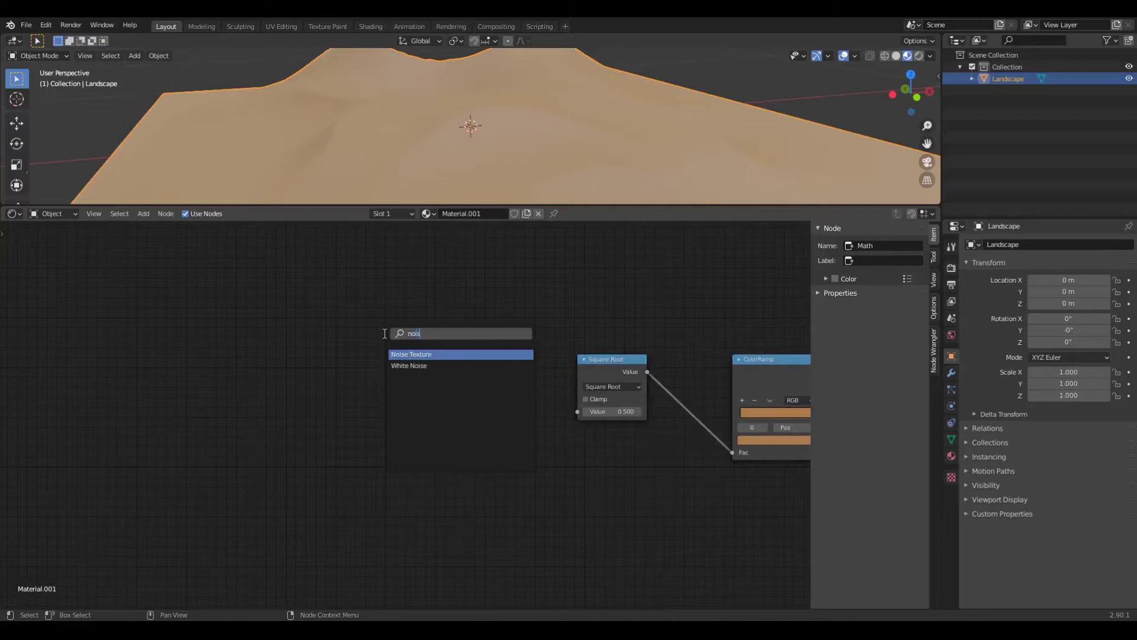
key("Return")
left_click(385, 337)
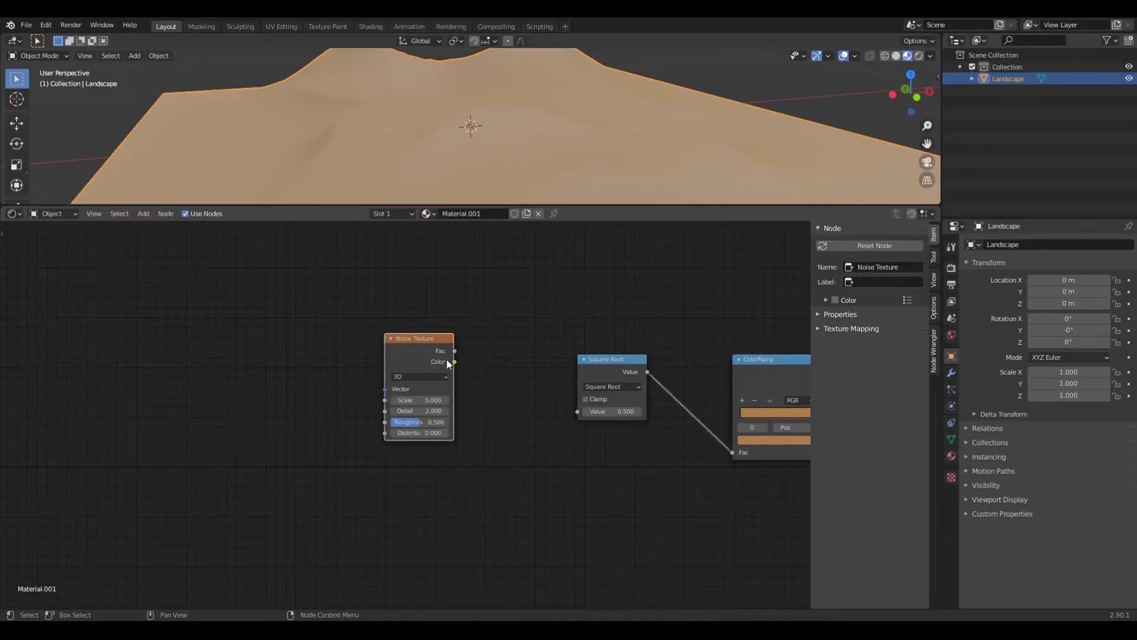
left_click_drag(457, 352, 579, 413)
Step: Set the Noise Texture's Scale to 750
left_click(424, 400)
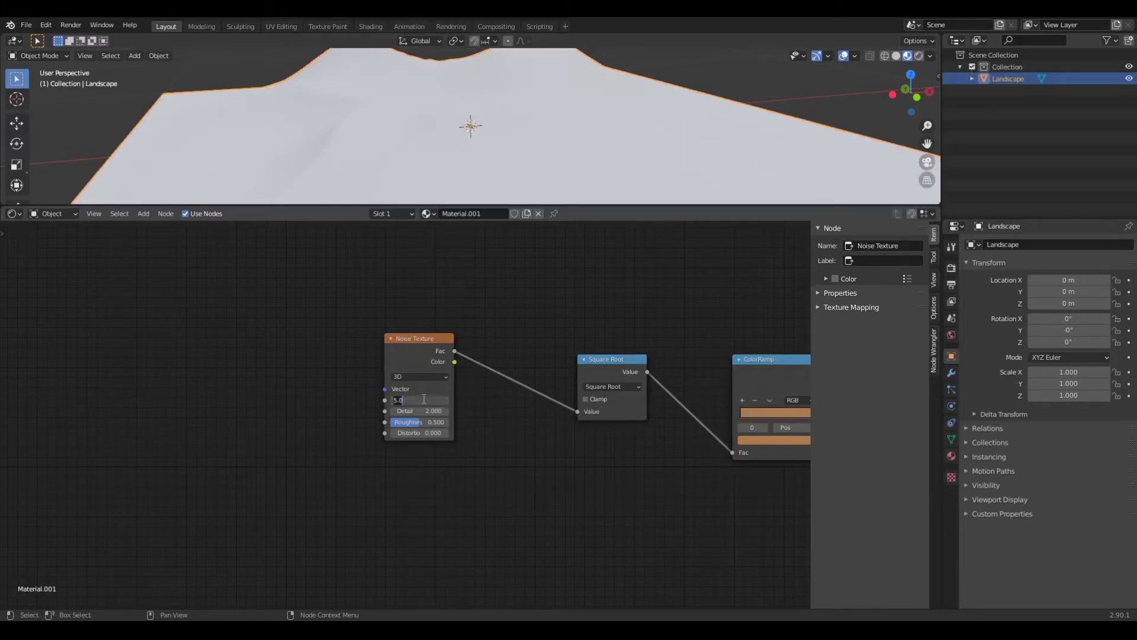
type("750")
key("Return")
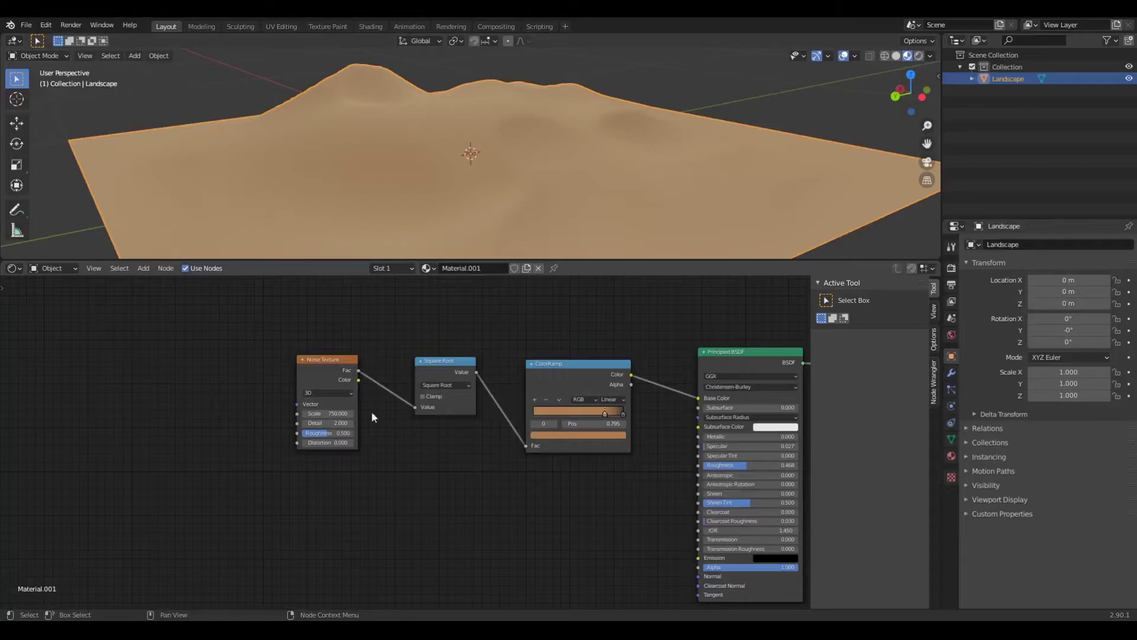
Step: Add linked Texture Coordinate and Mapping nodes to the Noise Texture and move them farther away from it
left_click(306, 368)
key("ctrl+t")
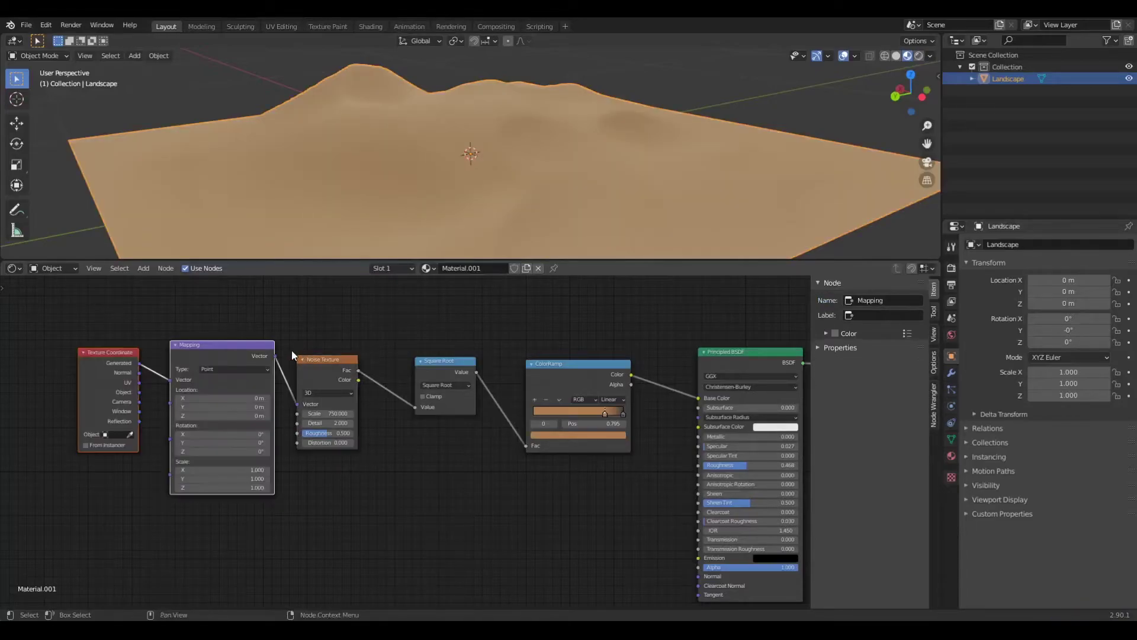
scroll(292, 349, "left", 5, "ctrl")
left_click_drag(249, 327, 407, 400)
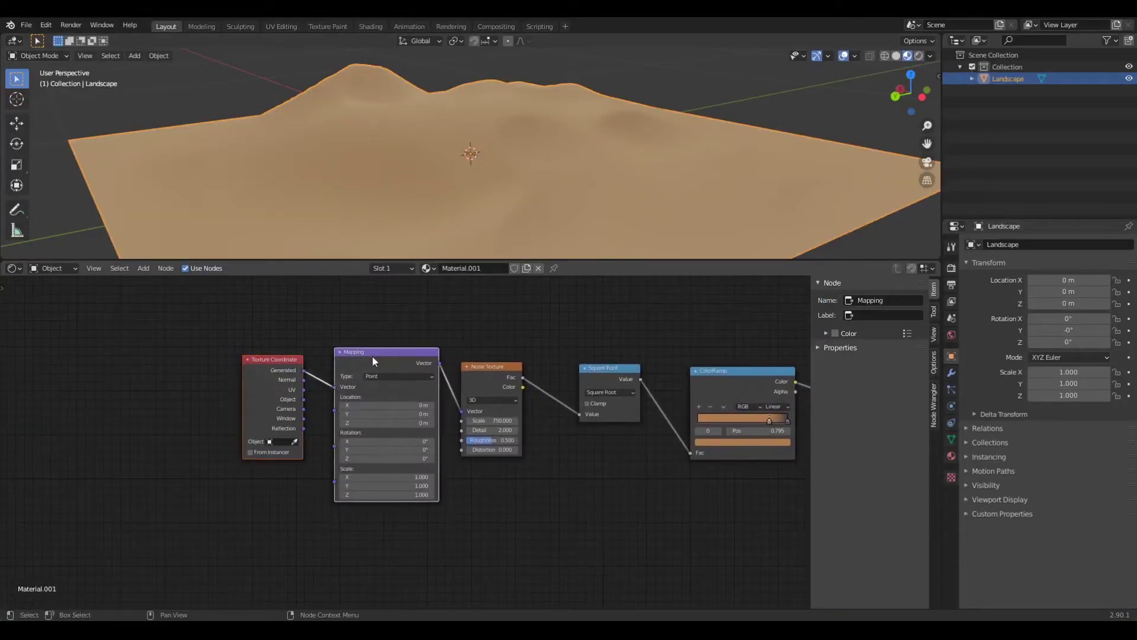
left_click_drag(372, 355, 221, 386)
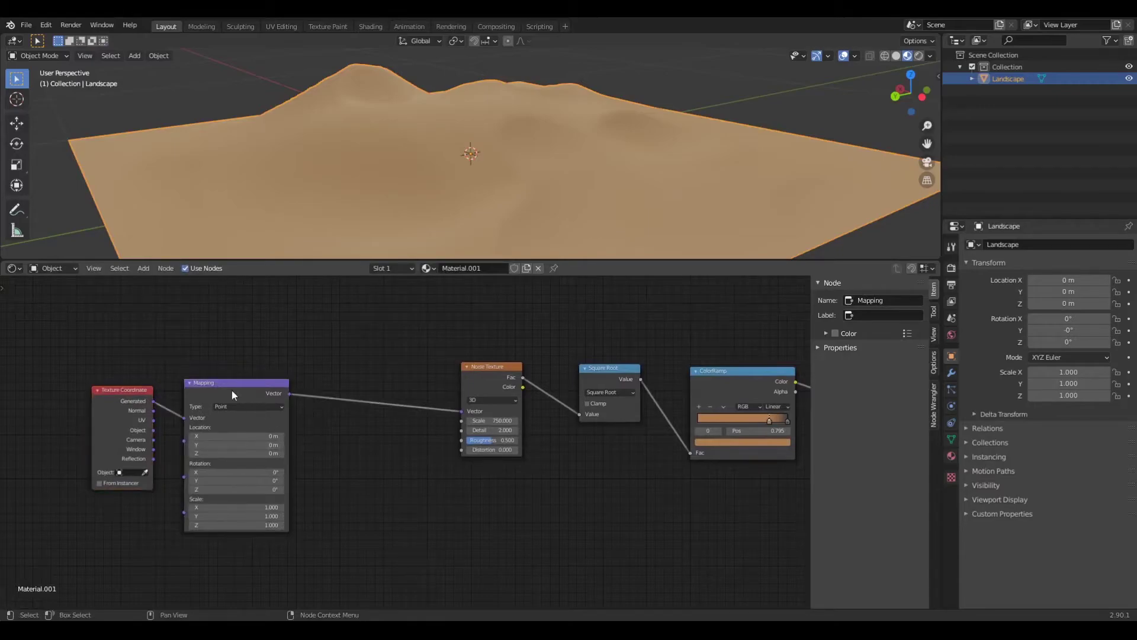
Step: Move the Mapping node closer to the Noise Texture and feed its Vector input from the Texture Coordinate's Object output
left_click_drag(225, 388, 270, 392)
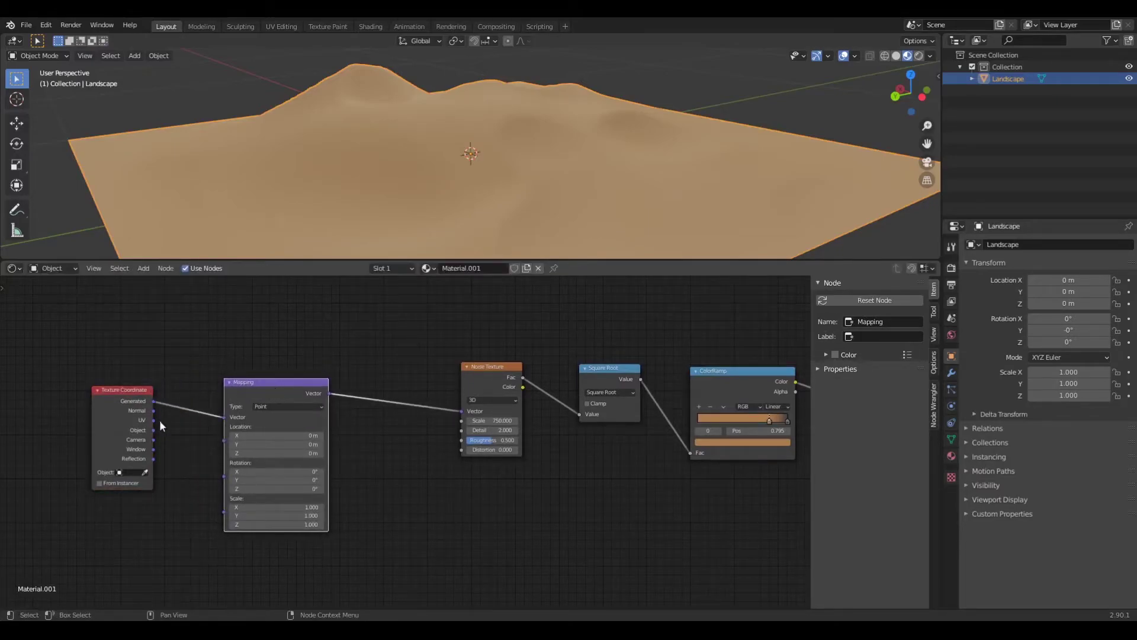
scroll(424, 145, "up", 6)
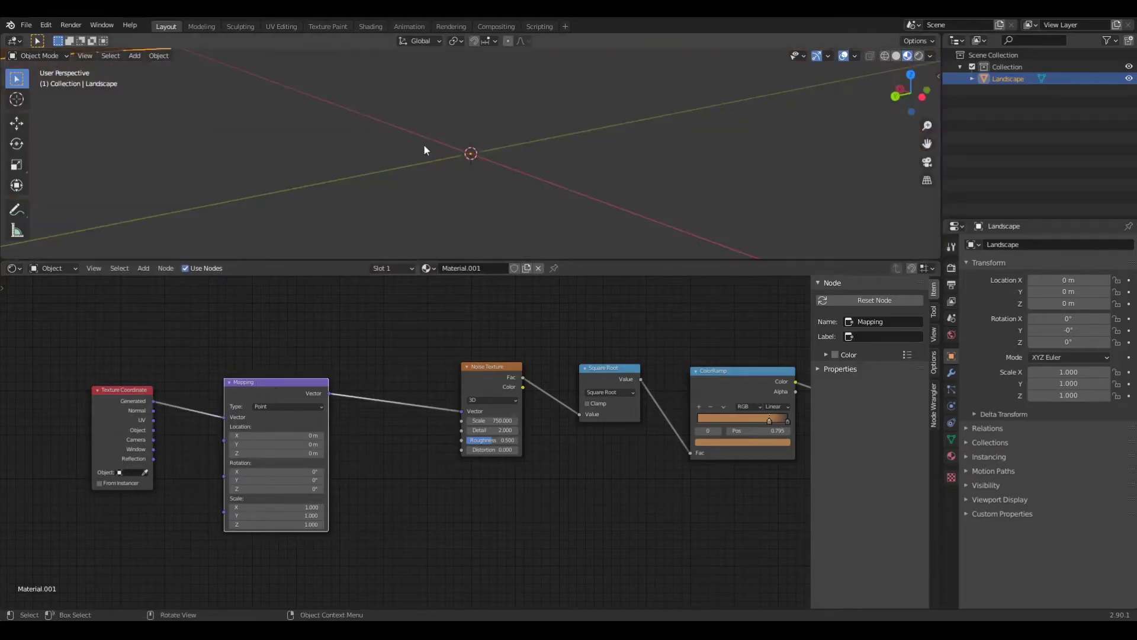
scroll(424, 144, "down", 2)
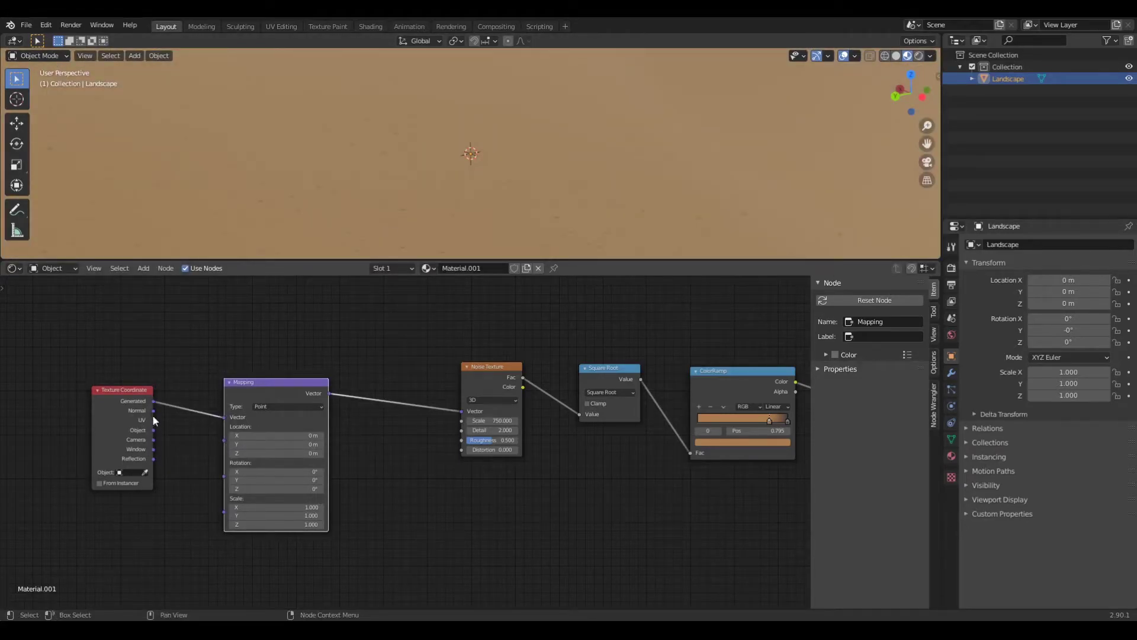
left_click_drag(154, 430, 227, 414)
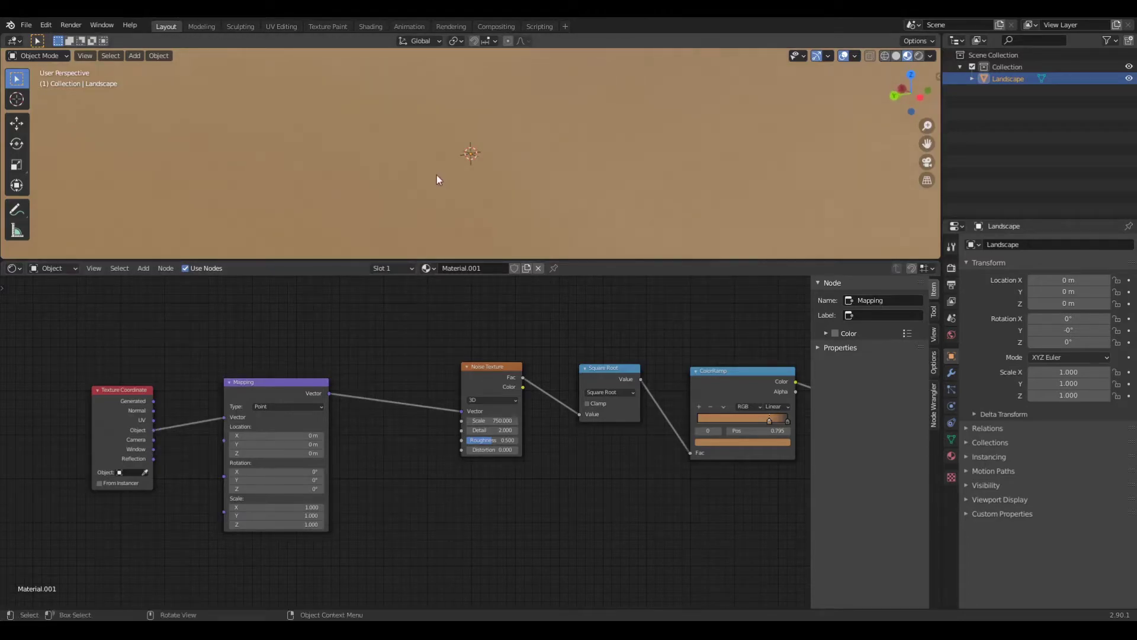
scroll(436, 176, "down", 3)
Step: Move the Texture Coordinate and Mapping nodes together closer to the Noise Texture node
middle_click_drag(541, 448, 426, 418)
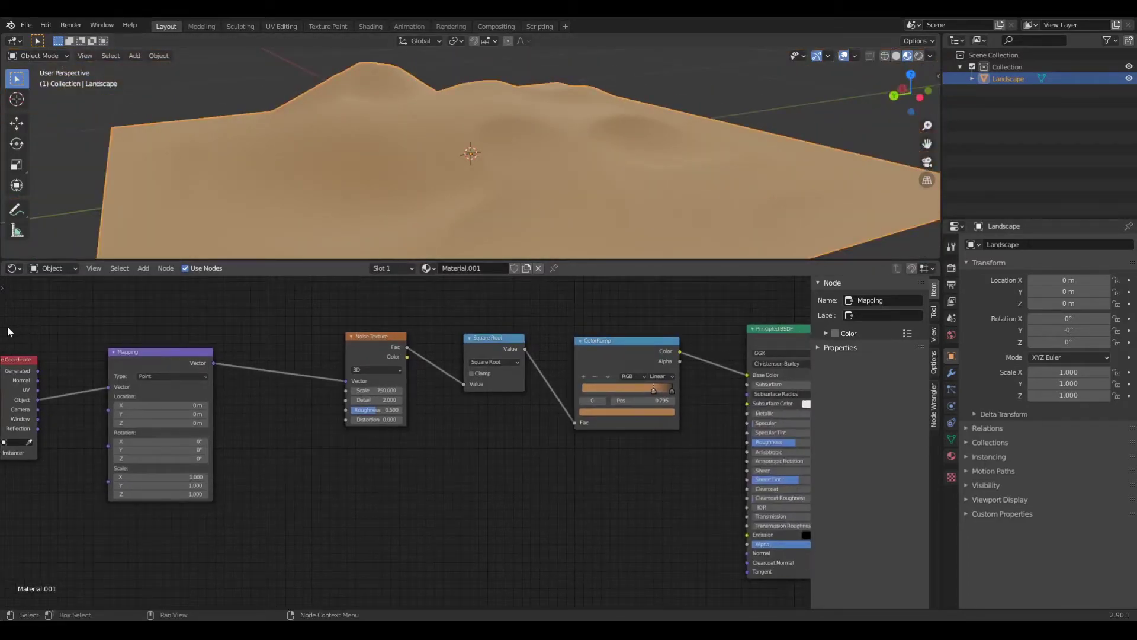
left_click_drag(7, 325, 150, 440)
left_click_drag(137, 358, 212, 357)
left_click_drag(44, 330, 124, 374)
Step: Add a Bump node and place it below the ColorRamp node
middle_click_drag(389, 482, 323, 463)
key("shift+a")
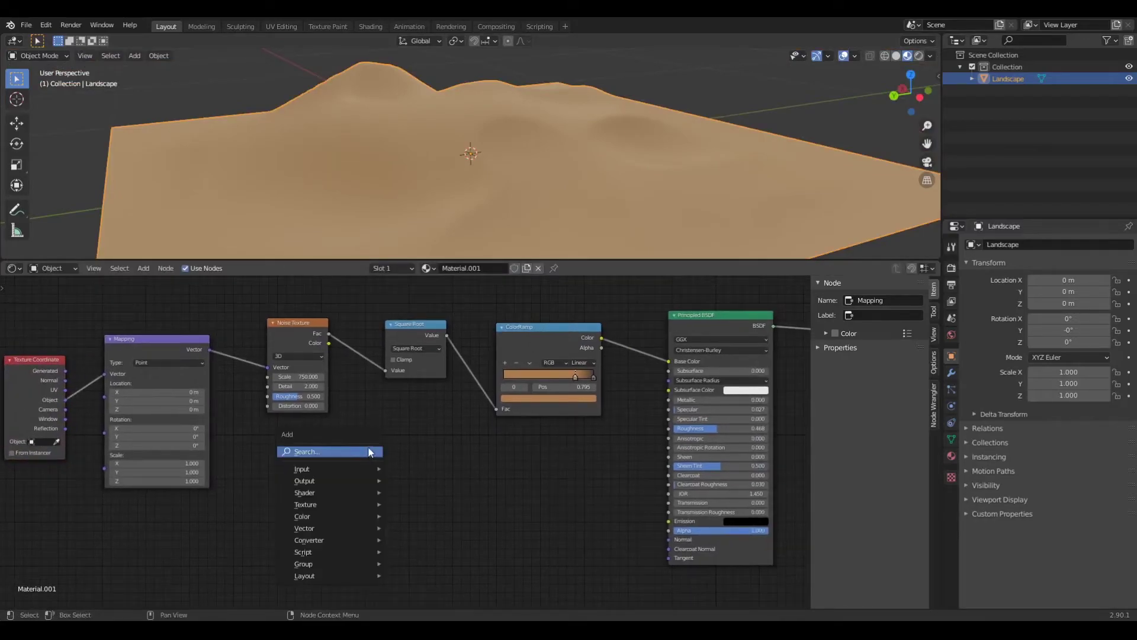
left_click(368, 452)
type("bump")
key("Return")
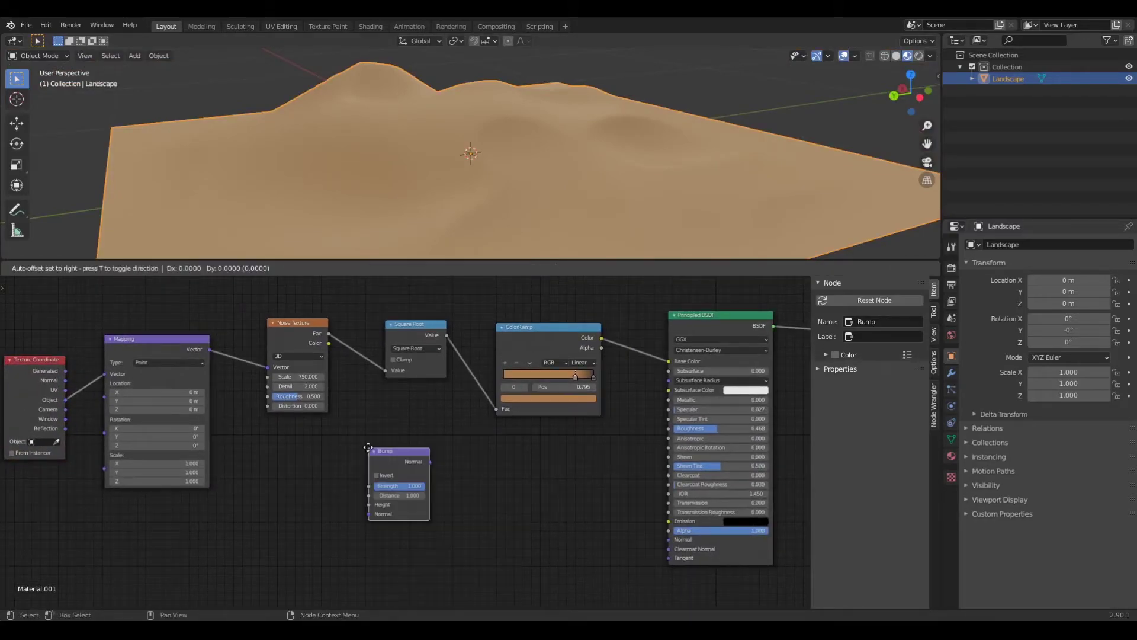
left_click(480, 477)
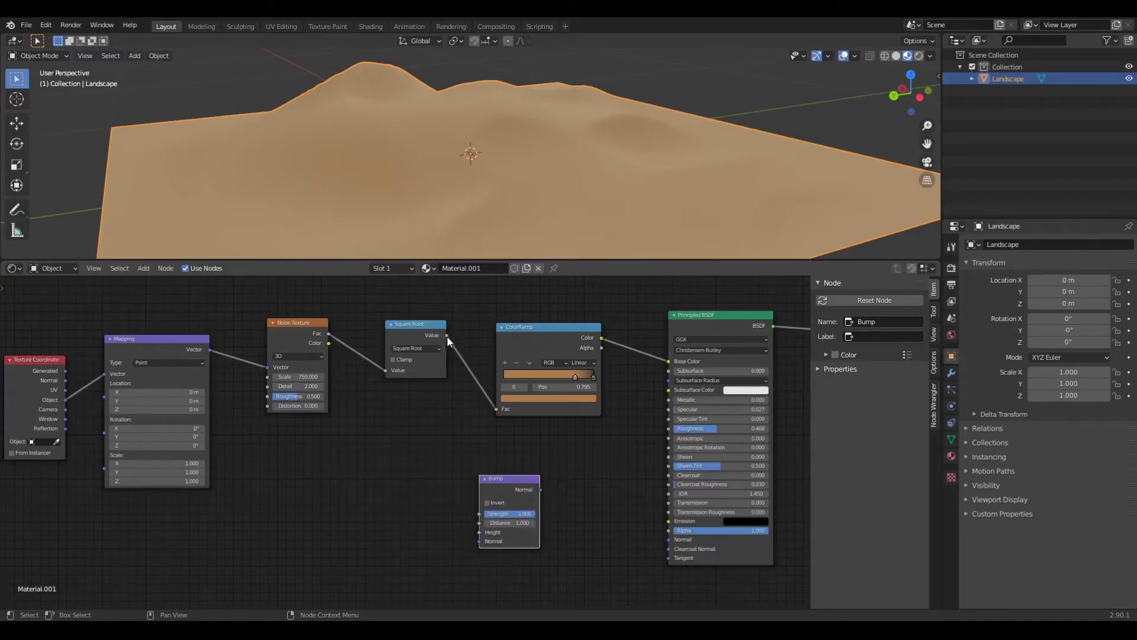
Step: Connect the Square Root's Value output to the Bump's Height and the Bump's Normal output to the Principled BSDF's Normal input
left_click_drag(447, 336, 451, 350)
left_click_drag(456, 457, 479, 533)
mouse_move(540, 489)
left_mouse_down()
mouse_move(626, 533)
mouse_move(669, 539)
left_mouse_up()
Step: Set the Bump node's Strength to 0.633 and check the grain on the landscape
left_click(513, 513)
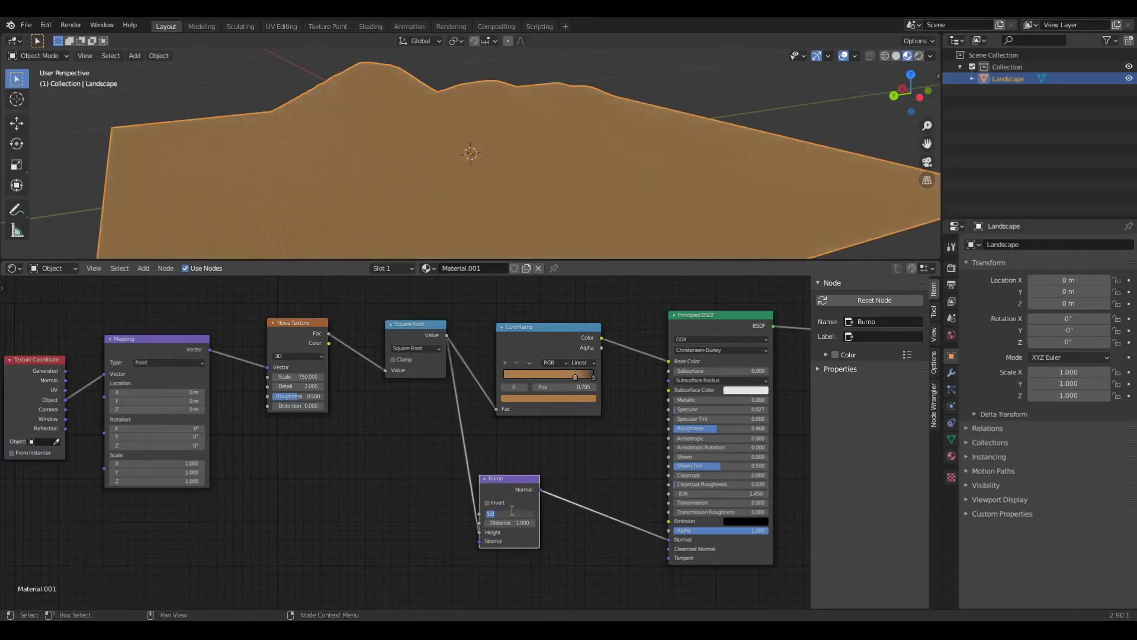
type("063333333333333")
key("Return")
scroll(664, 148, "up", 5)
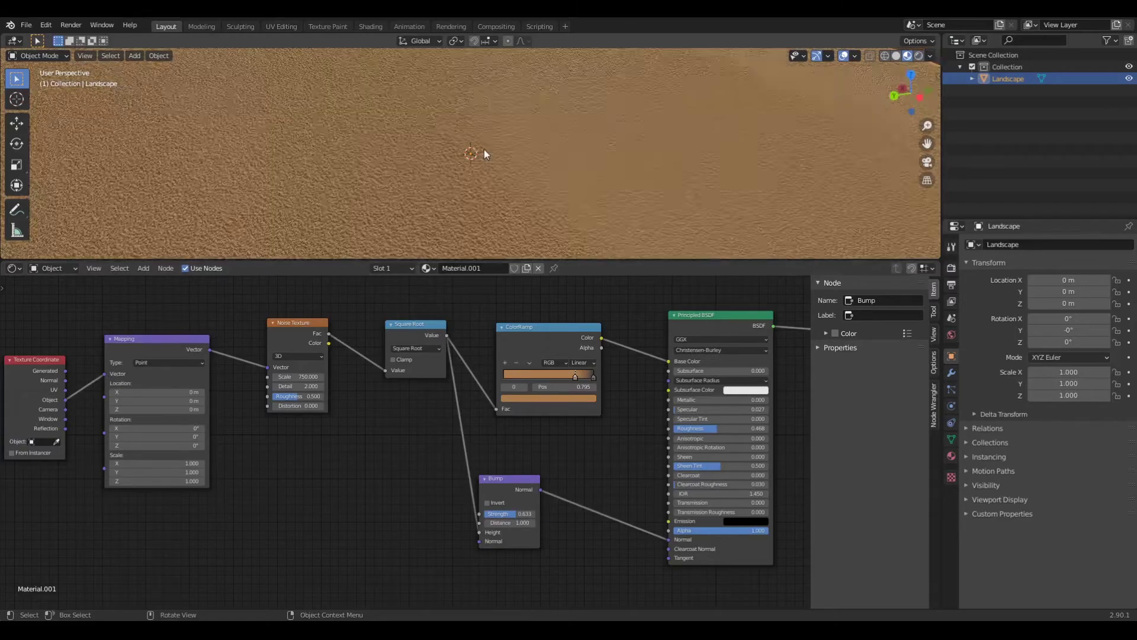
scroll(477, 139, "down", 6)
scroll(479, 142, "up", 3)
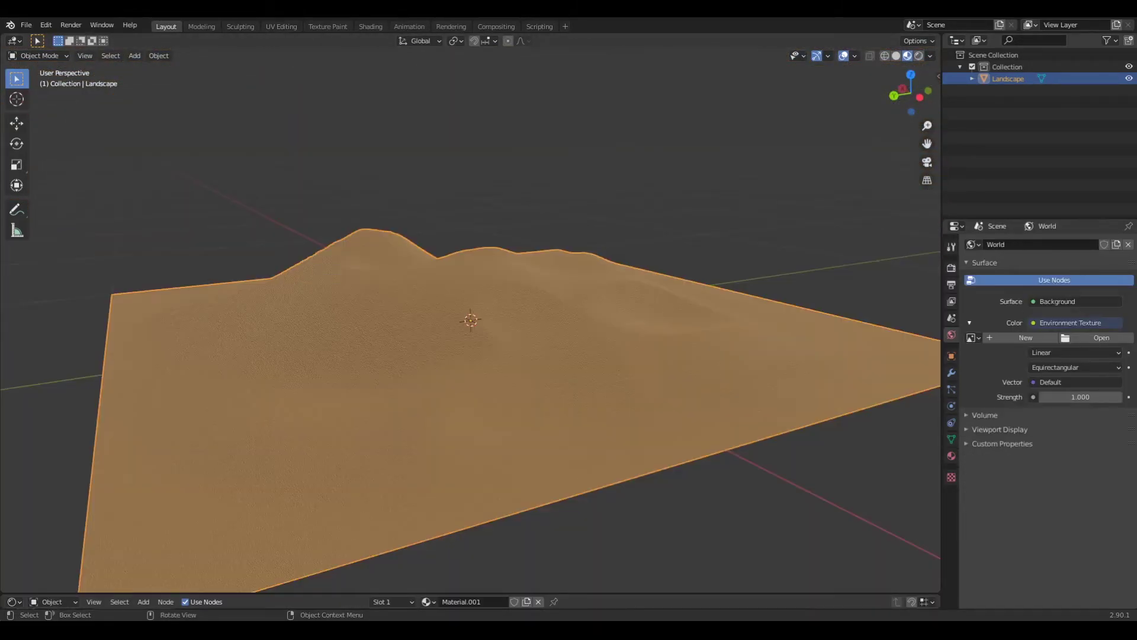
Step: Load abandoned_tank_farm_03_8k.hdr as the world's environment texture and show the viewport in rendered shading
middle_click_drag(538, 307, 585, 320)
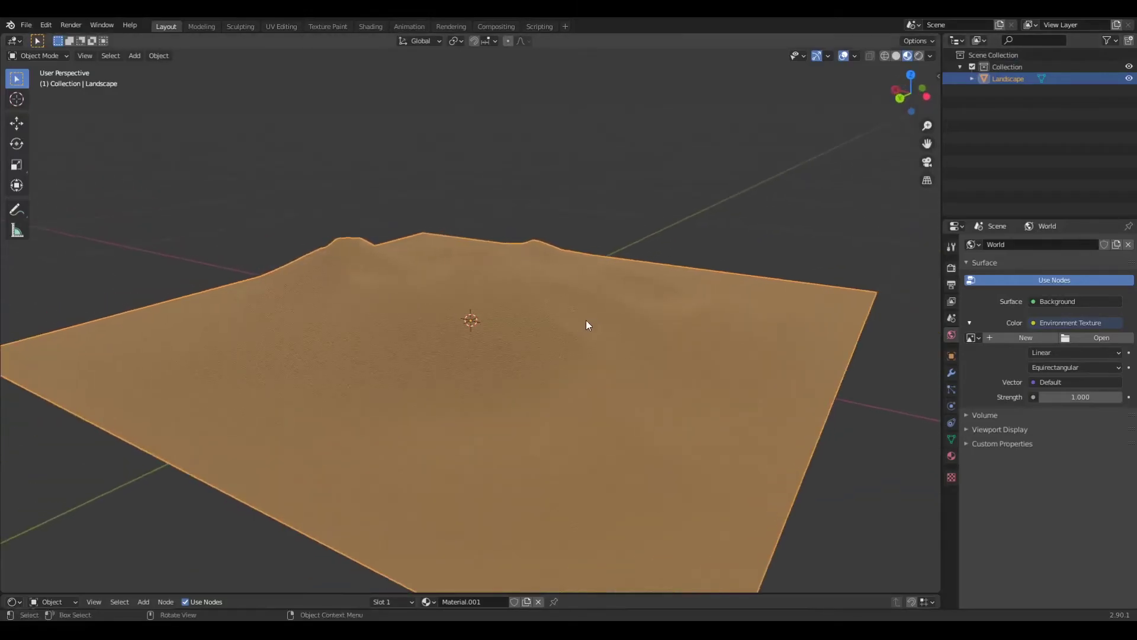
scroll(563, 328, "up", 7)
scroll(562, 328, "down", 4)
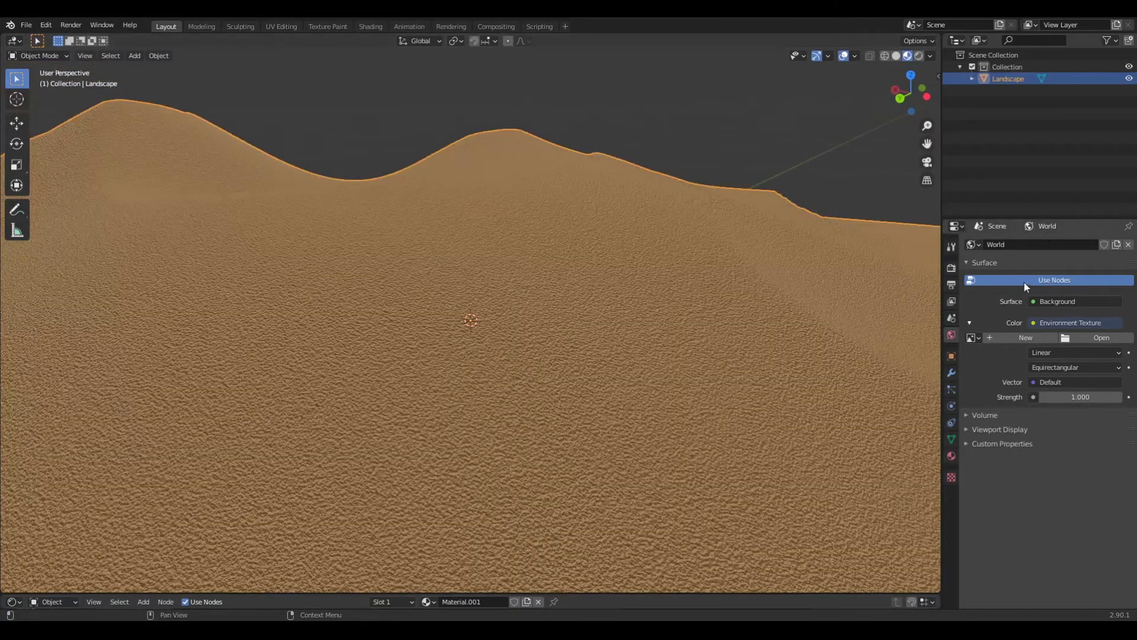
left_click(951, 267)
left_click(1083, 244)
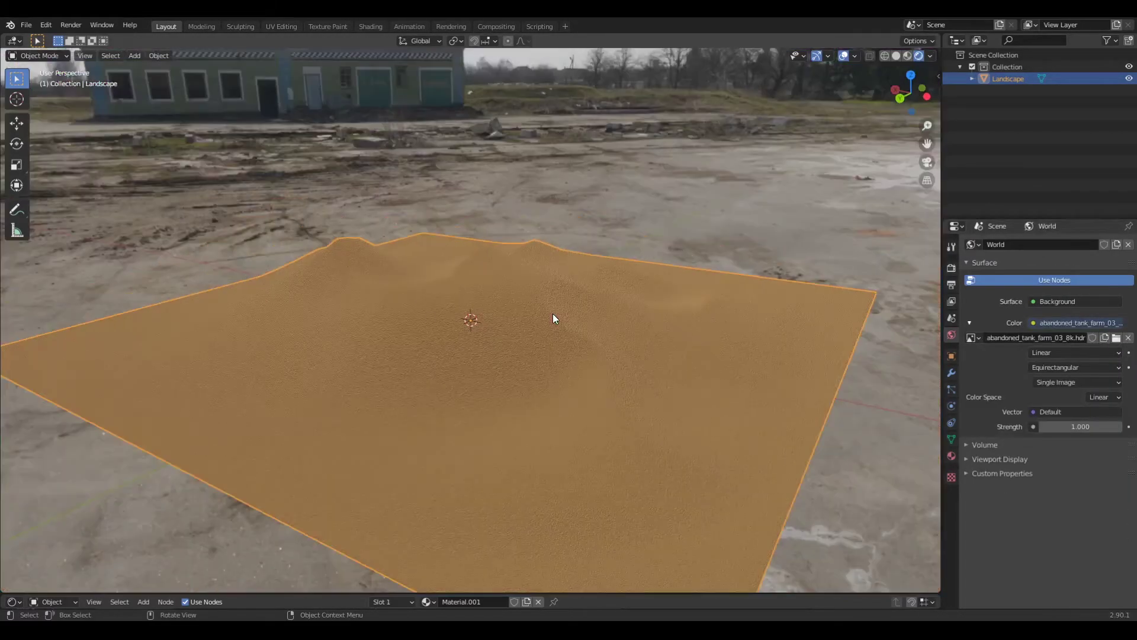
Step: Inspect the HDRI-lit sand from another angle and set the scene's render engine to Cycles
scroll(553, 314, "up", 7)
middle_click_drag(553, 314, 741, 340)
scroll(686, 325, "down", 2)
scroll(702, 325, "down", 5)
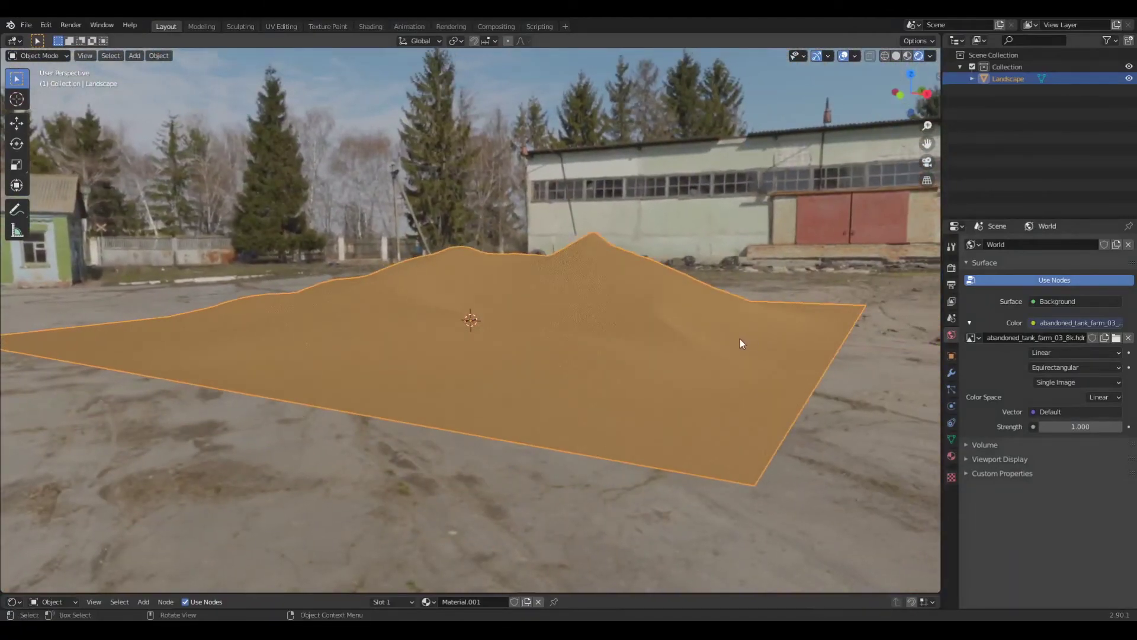
scroll(741, 340, "up", 3)
scroll(744, 328, "up", 1)
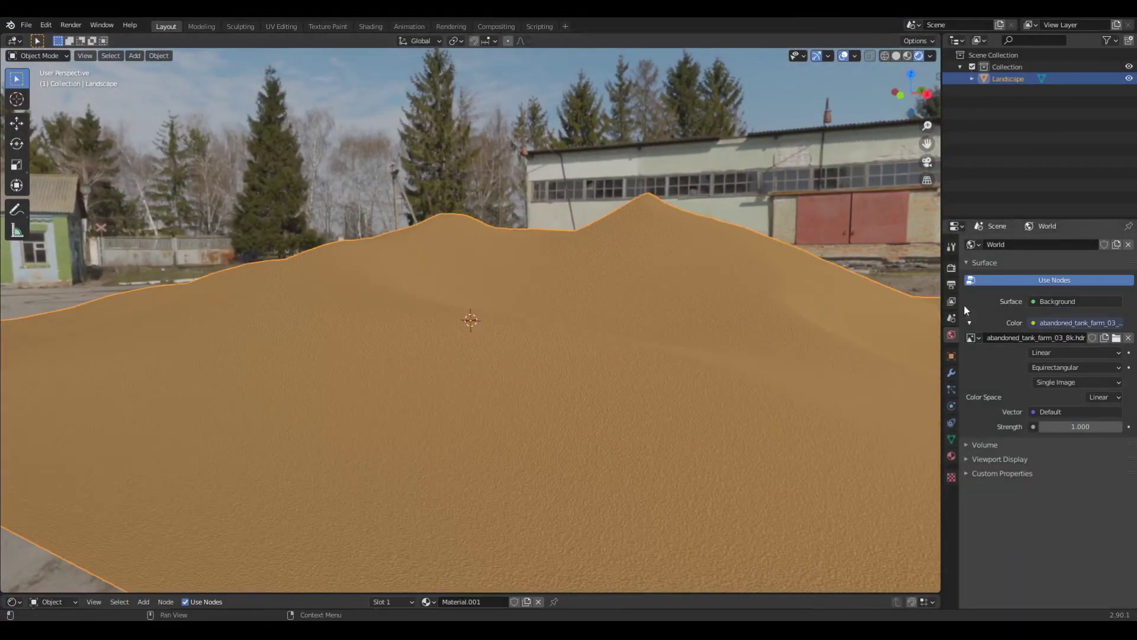
left_click(951, 267)
left_click(1109, 244)
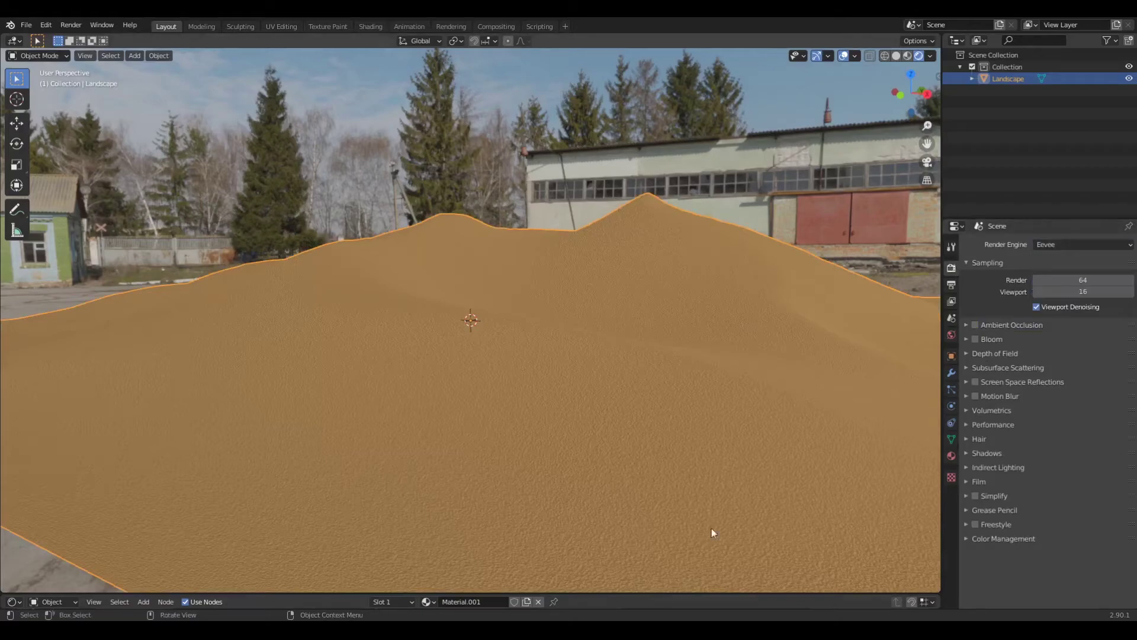
left_click(1057, 244)
left_click(1057, 285)
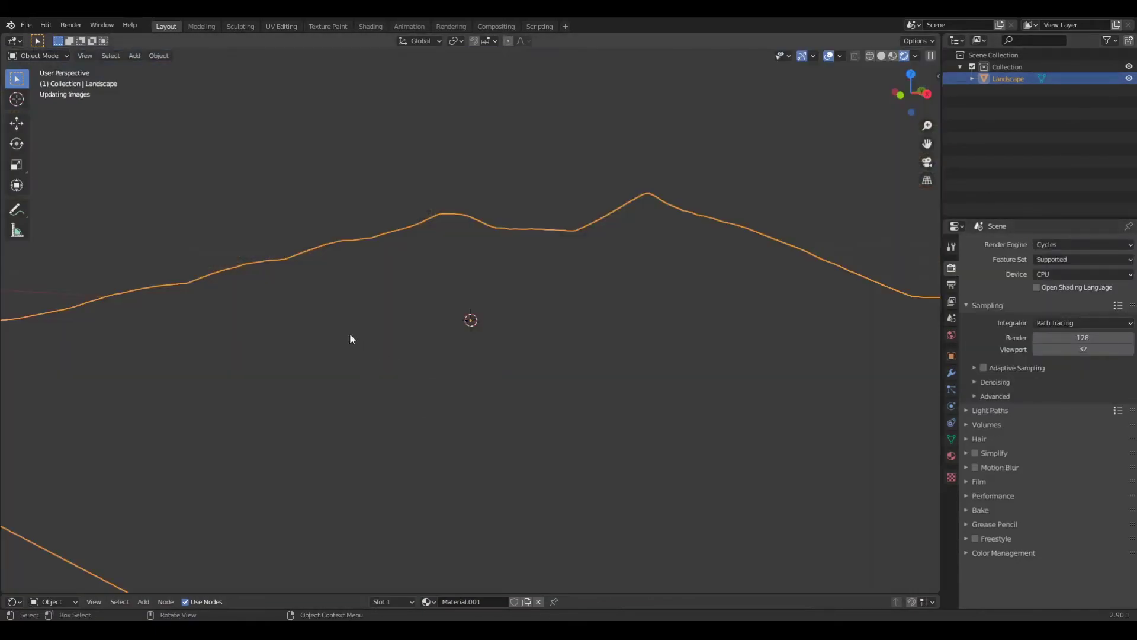
Step: Set the Cycles render device to GPU Compute and view the rendered dunes from several sides
left_click(1087, 276)
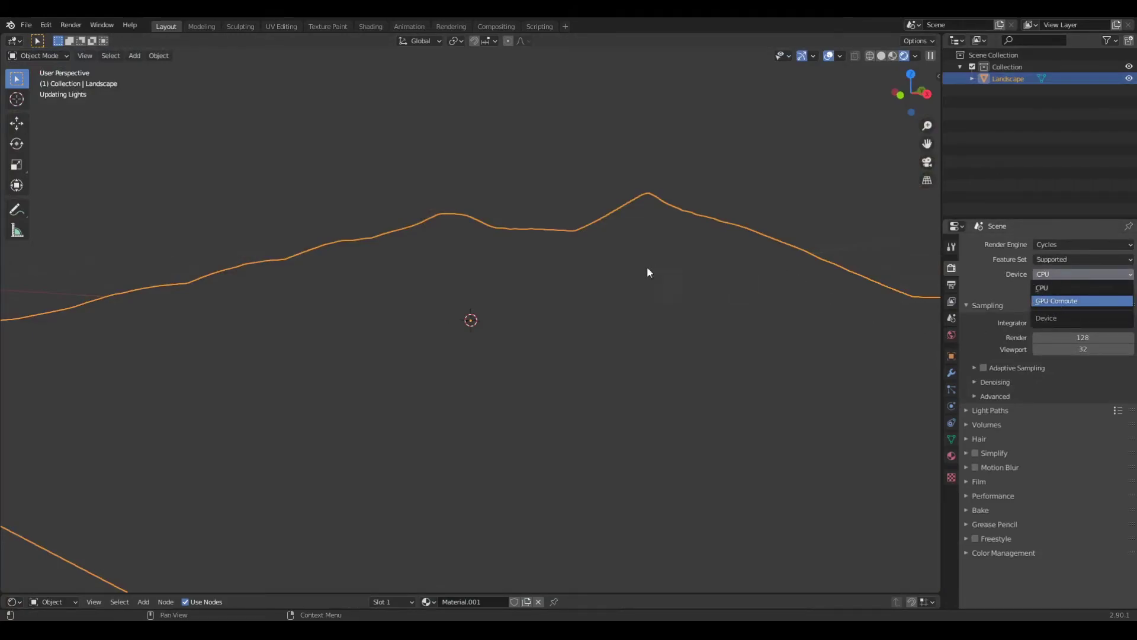
key("Return")
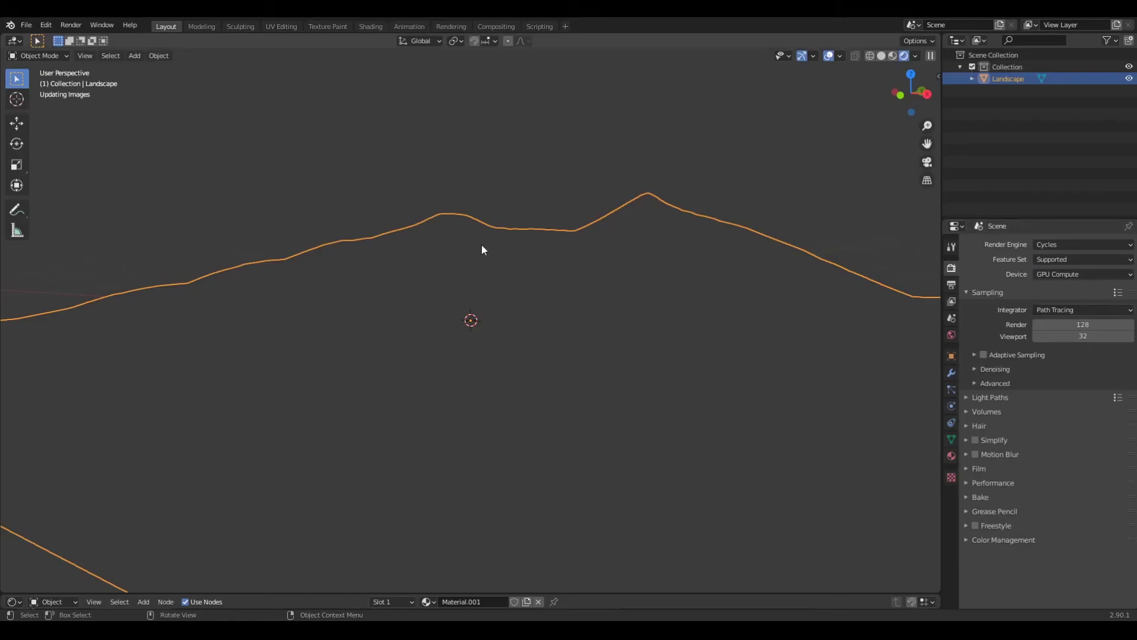
middle_click_drag(420, 314, 802, 322)
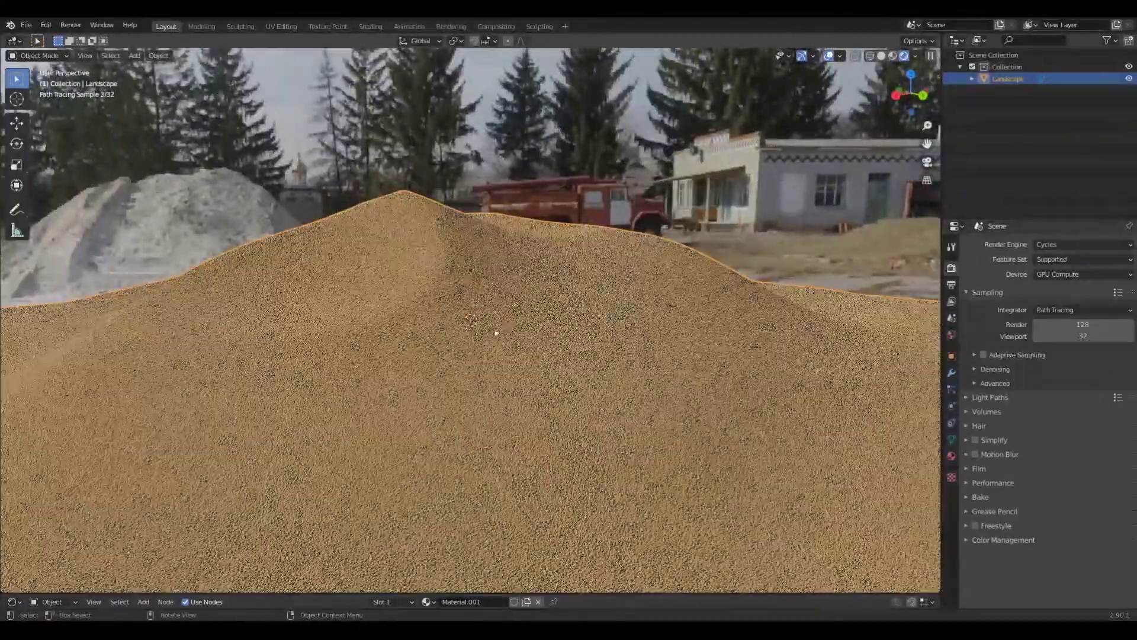
middle_click_drag(413, 360, 549, 314)
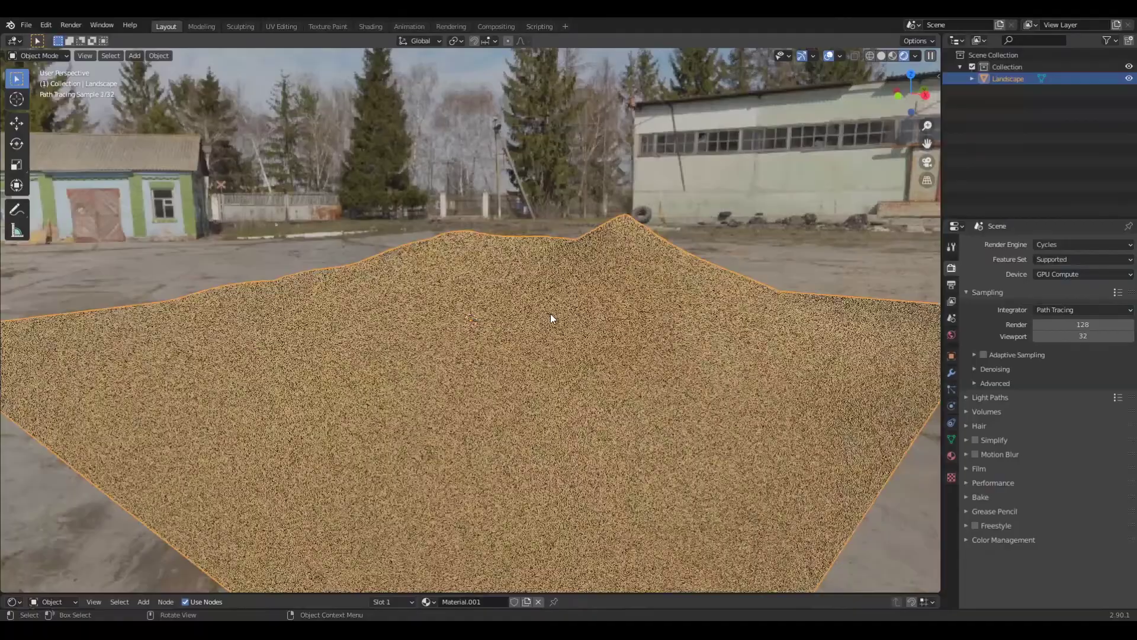